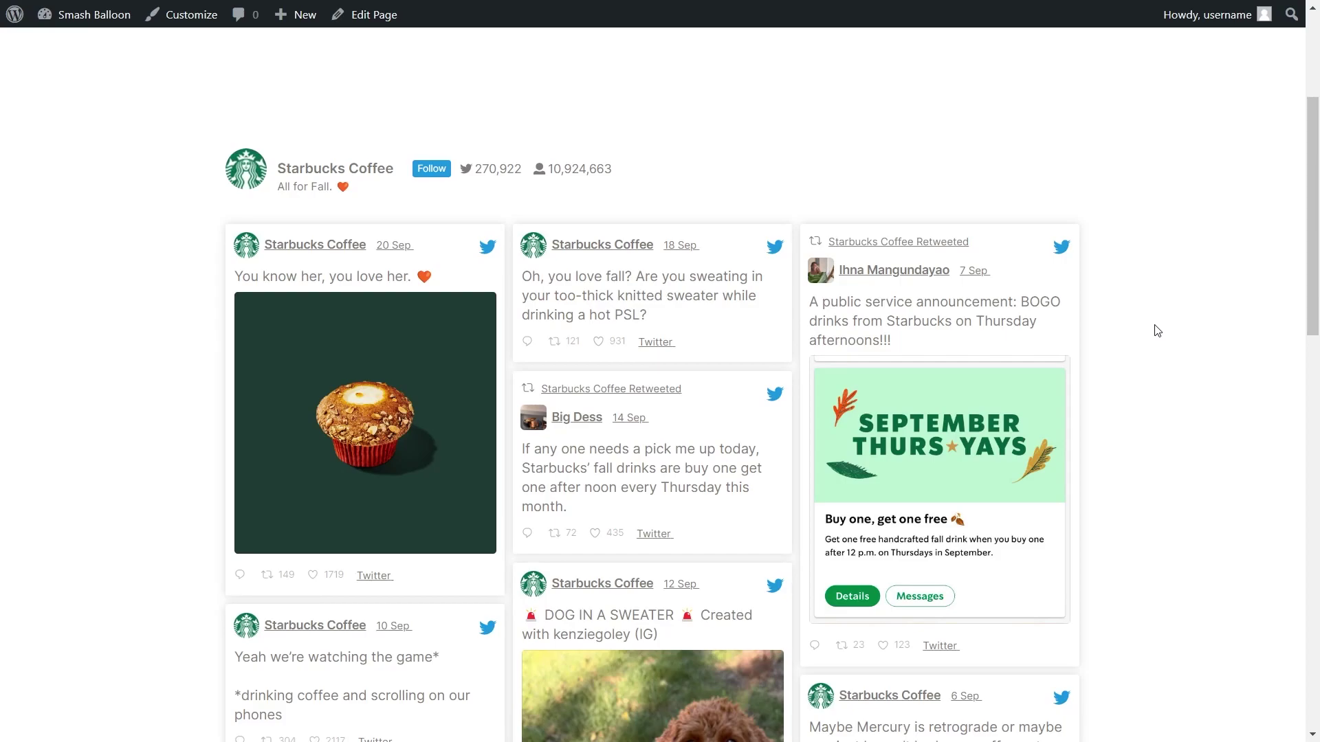
Upload the Custom Twitter Feeds Pro 2.2.5 Developer .zip from Plugins > Add New, install and activate it
scroll(1158, 330, "down", 3)
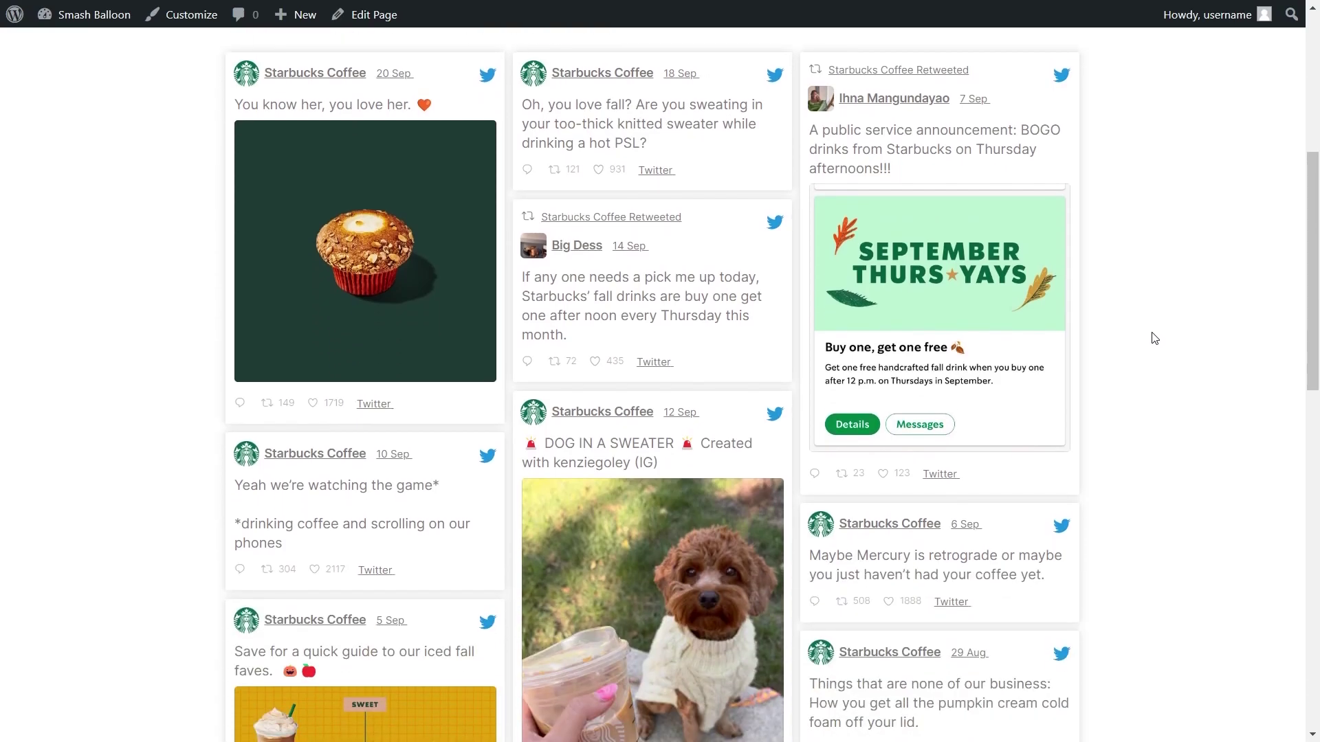
scroll(1155, 338, "down", 3)
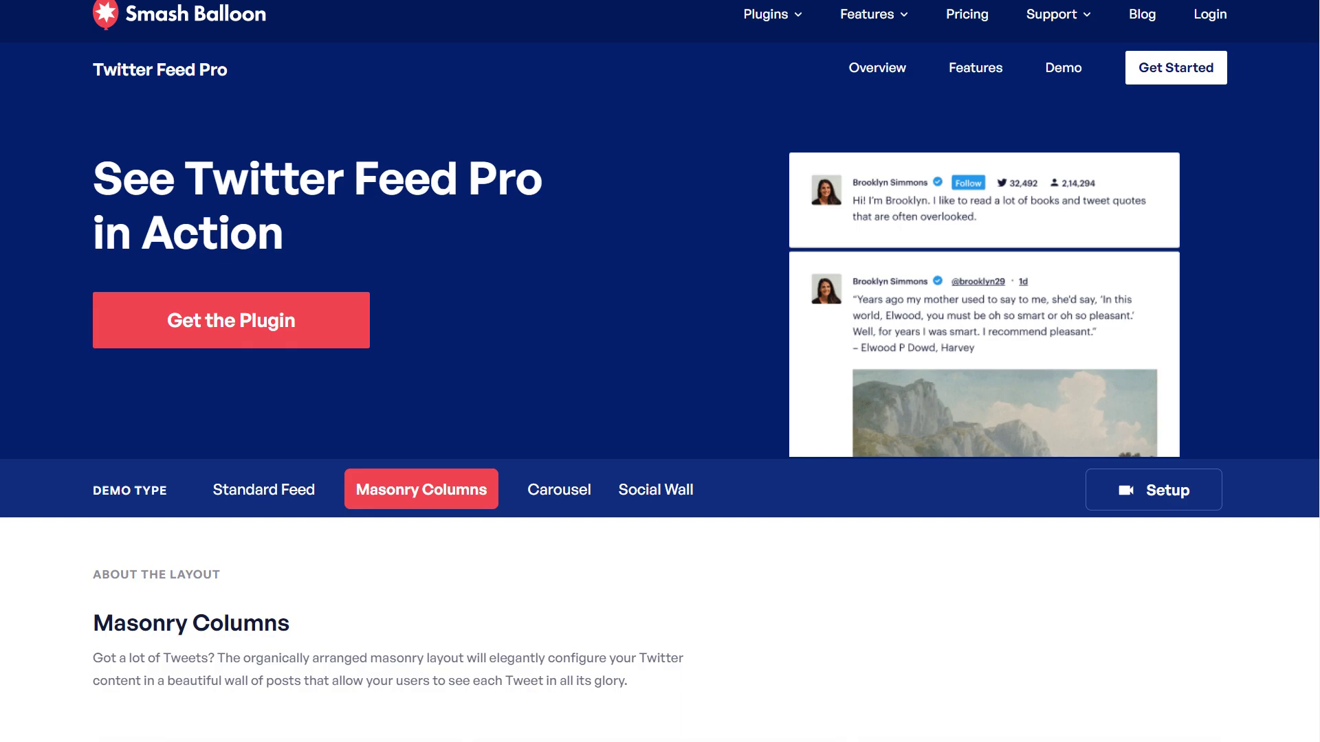
scroll(660, 371, "down", 4)
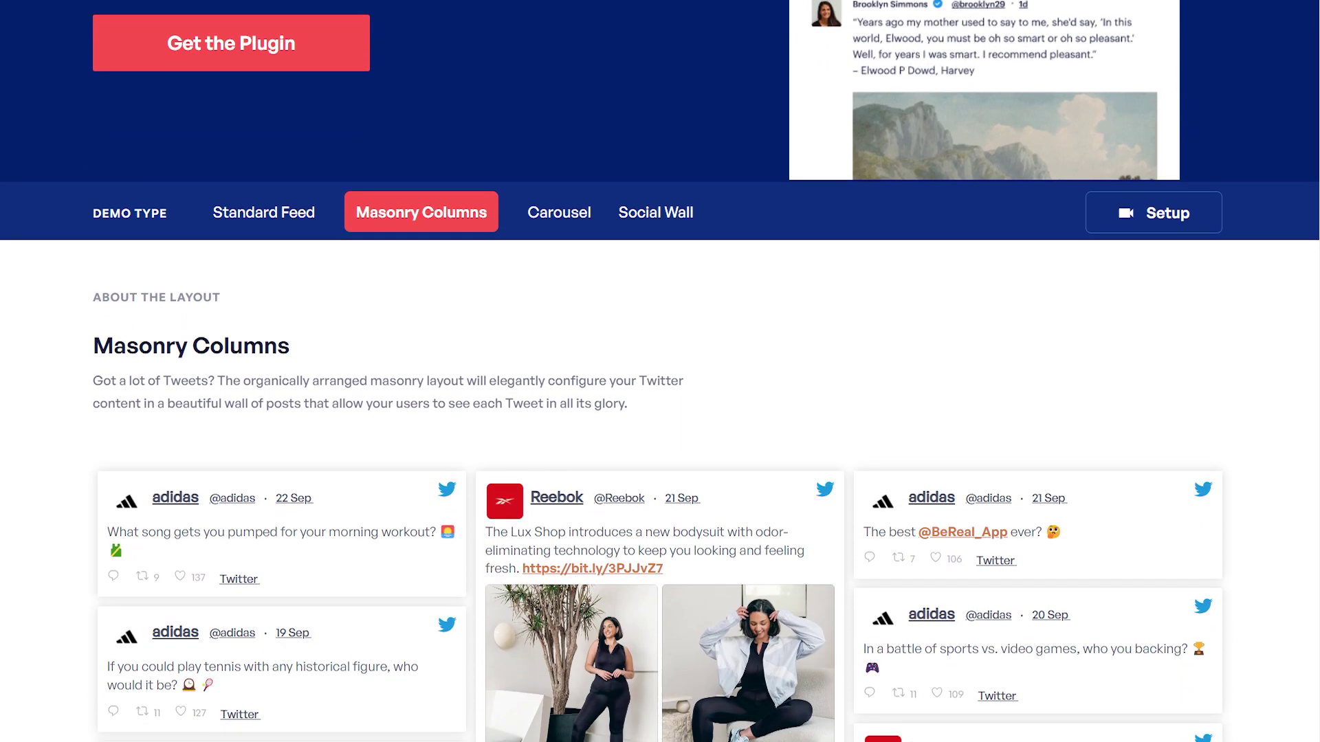
scroll(660, 372, "down", 2)
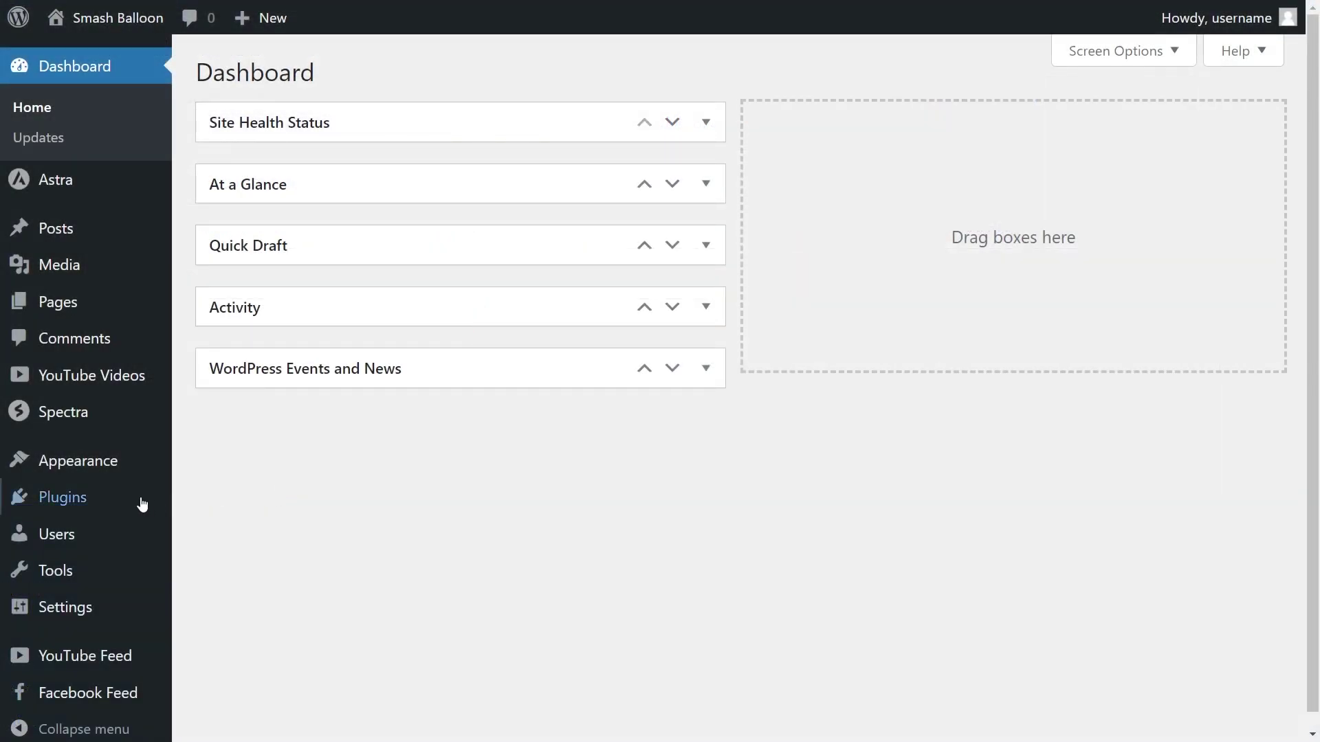
mouse_move(82, 506)
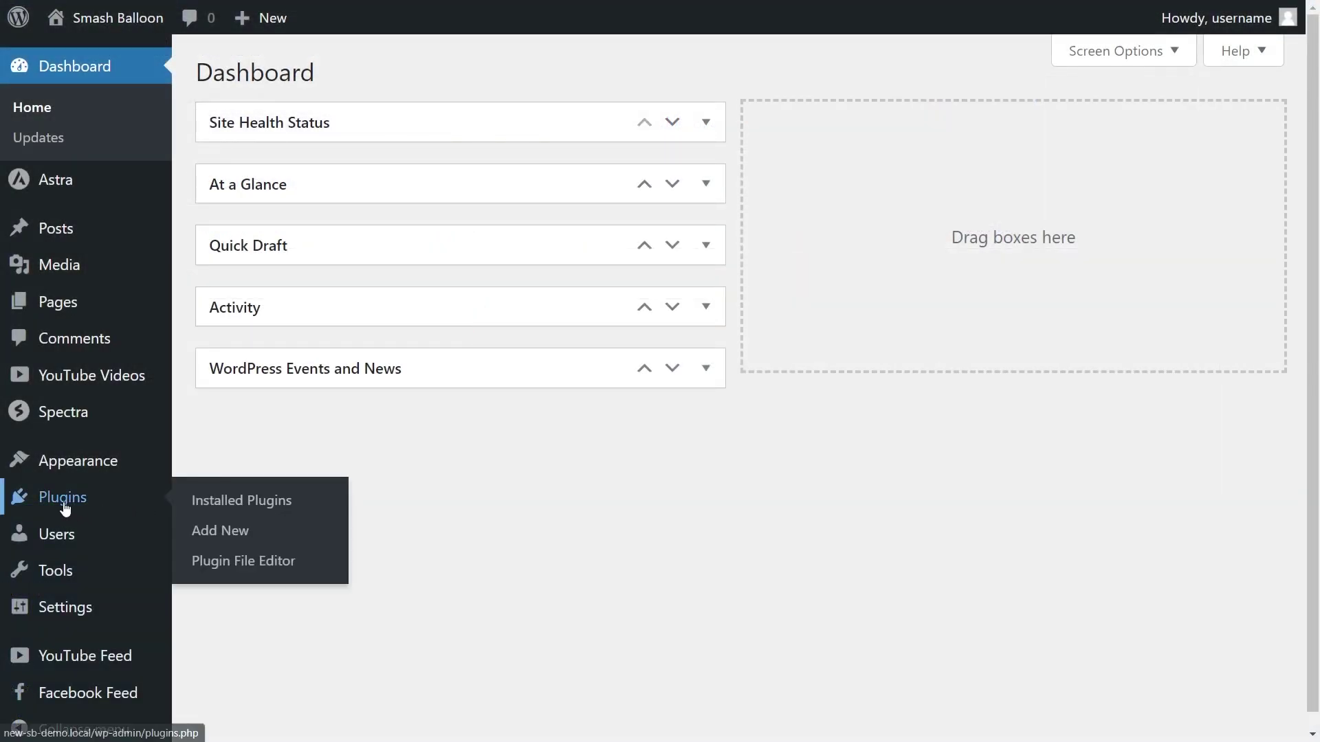
left_click(213, 531)
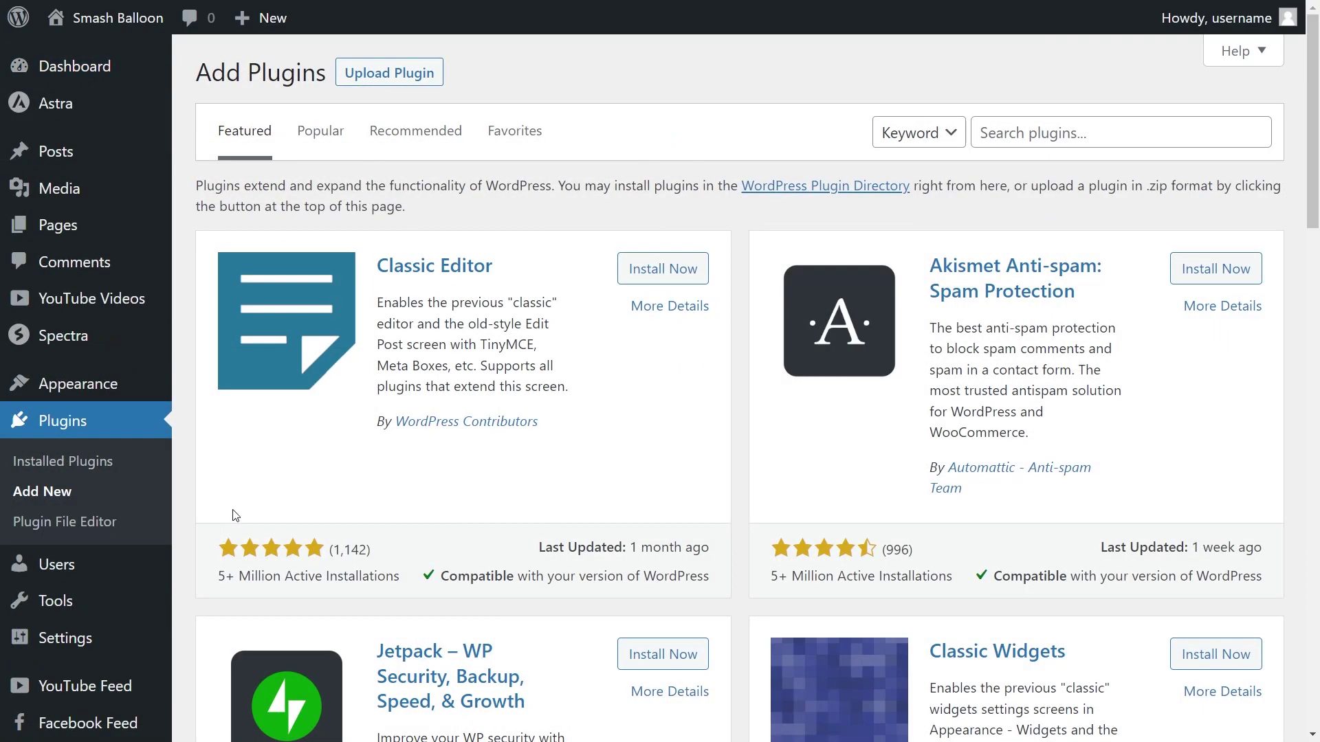
left_click(402, 76)
left_click(597, 266)
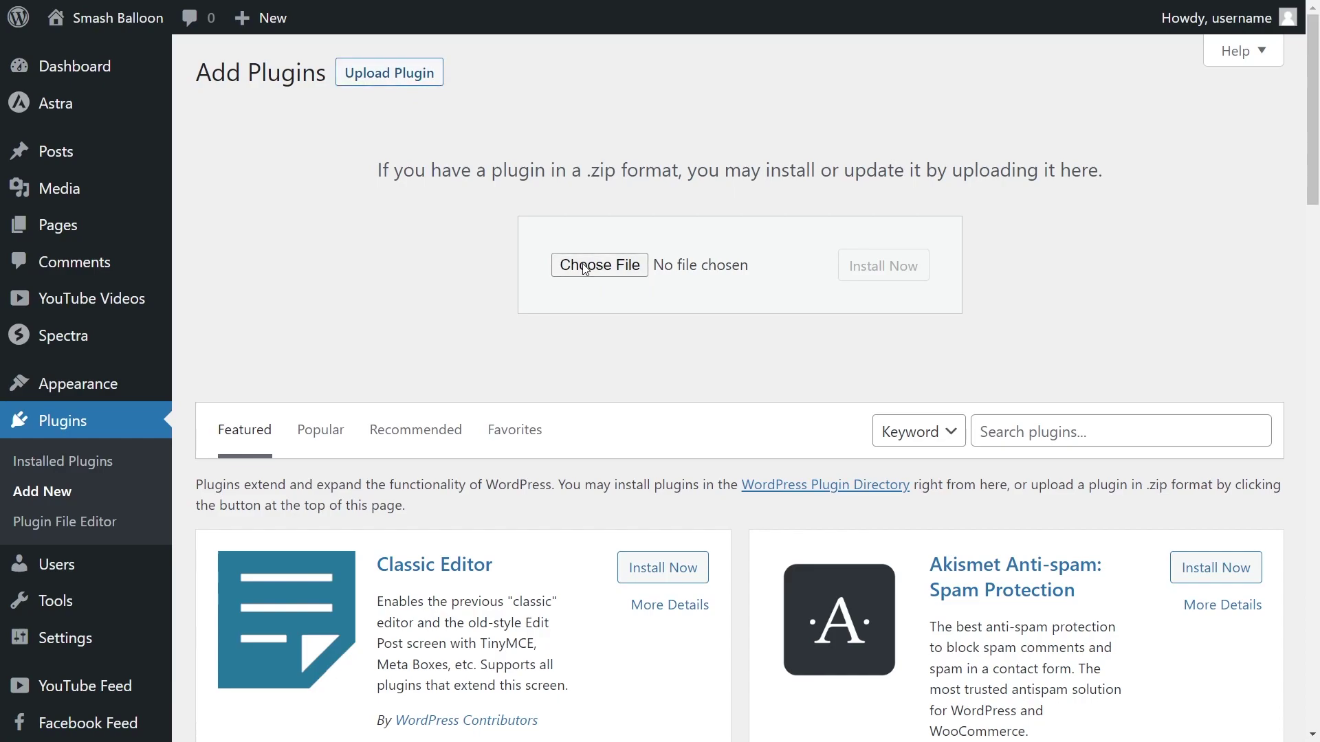
left_click(870, 267)
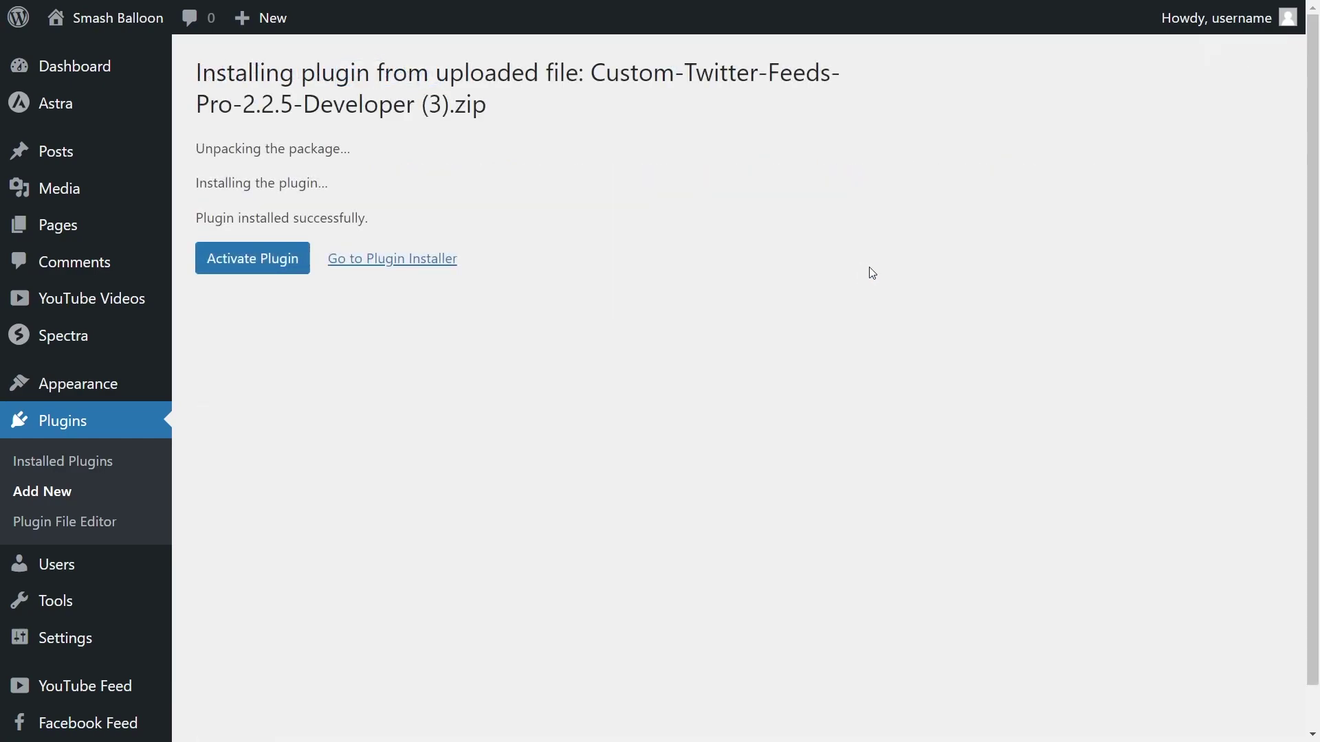
left_click(286, 260)
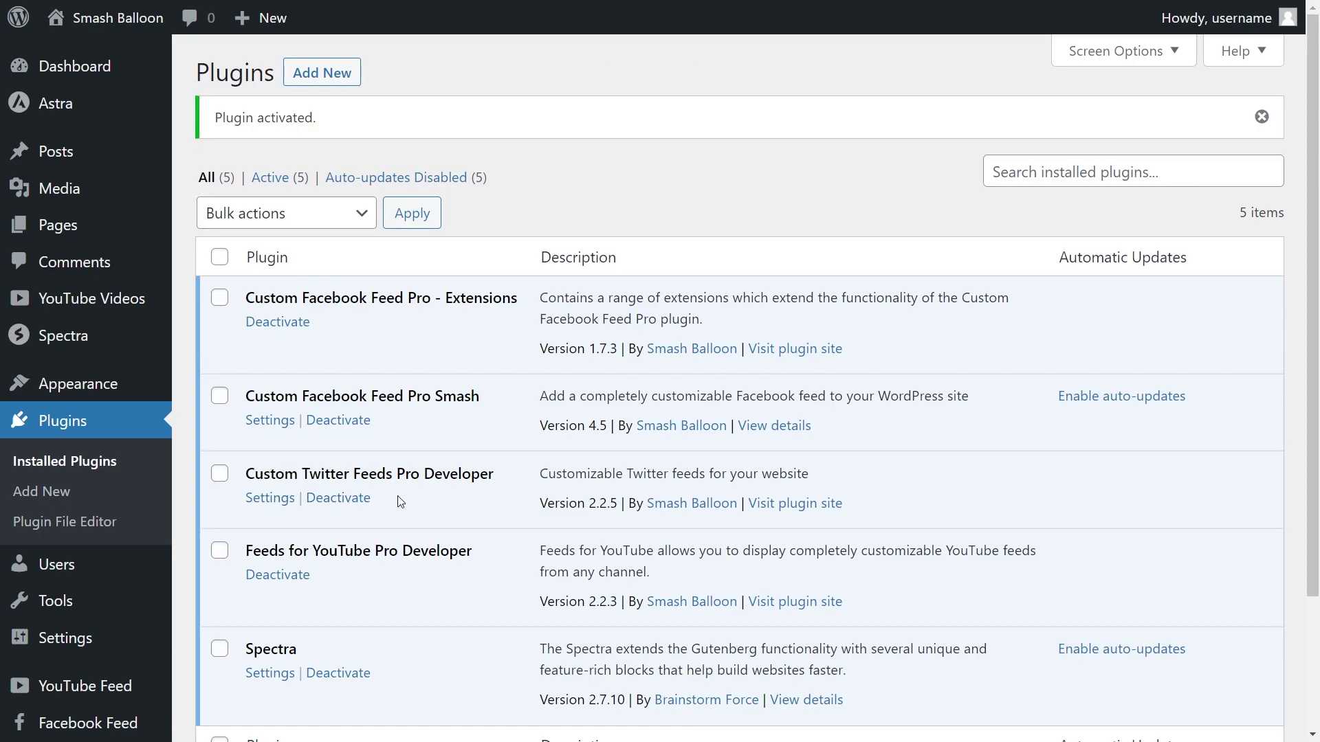
Paste and activate the Twitter Feed Pro license key in Settings, then go to All Feeds
scroll(135, 552, "down", 2)
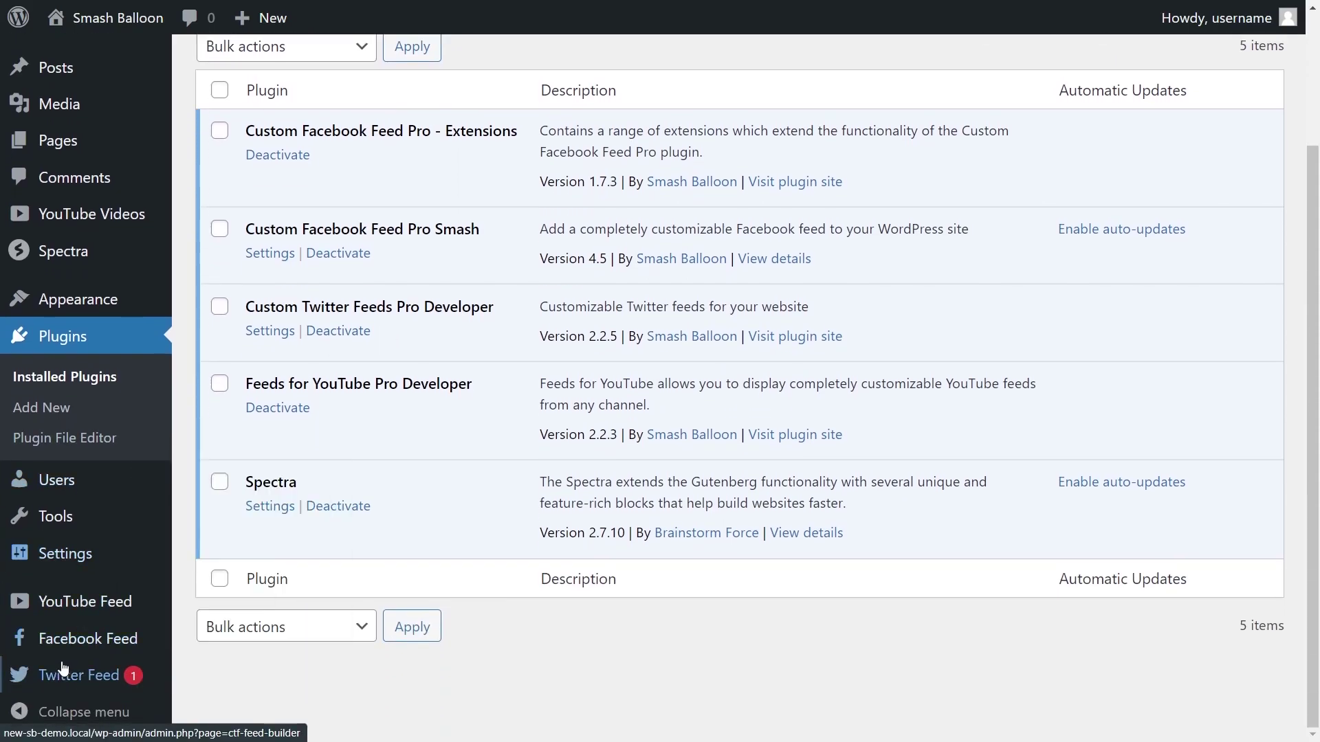
mouse_move(103, 677)
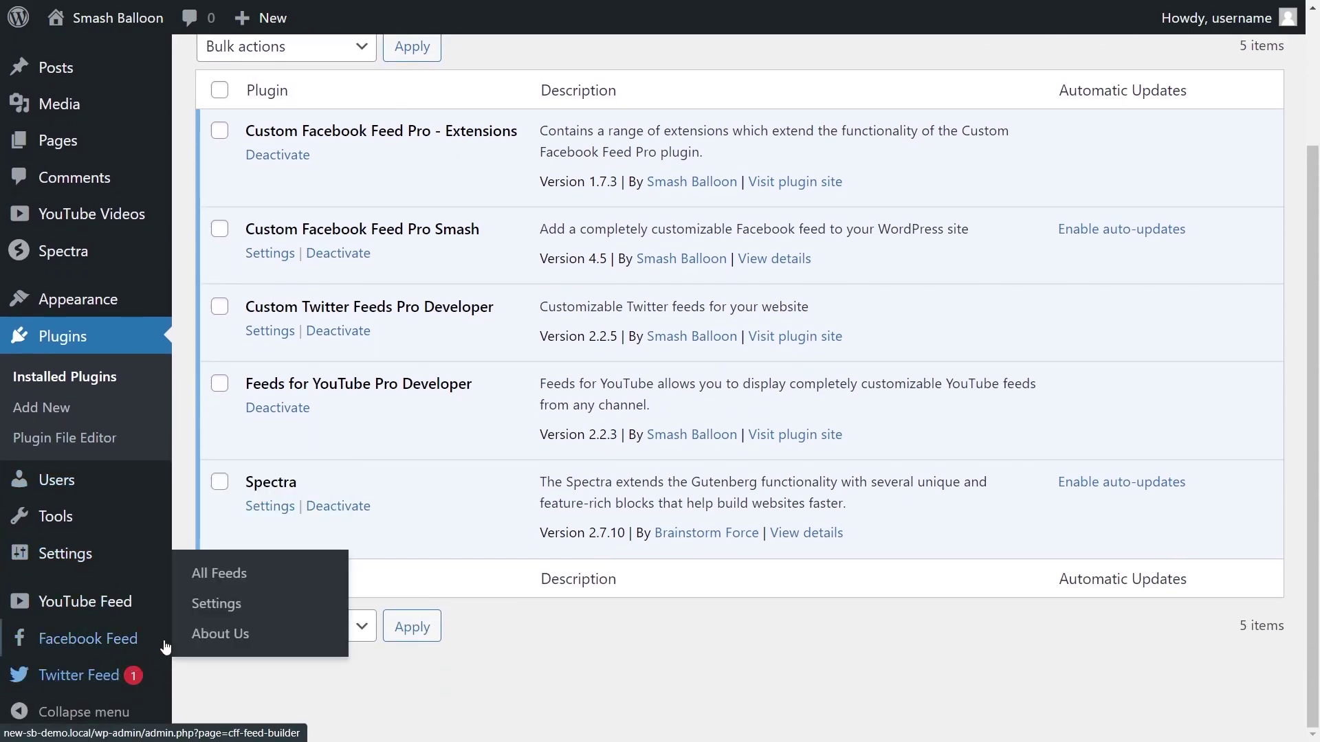
left_click(213, 605)
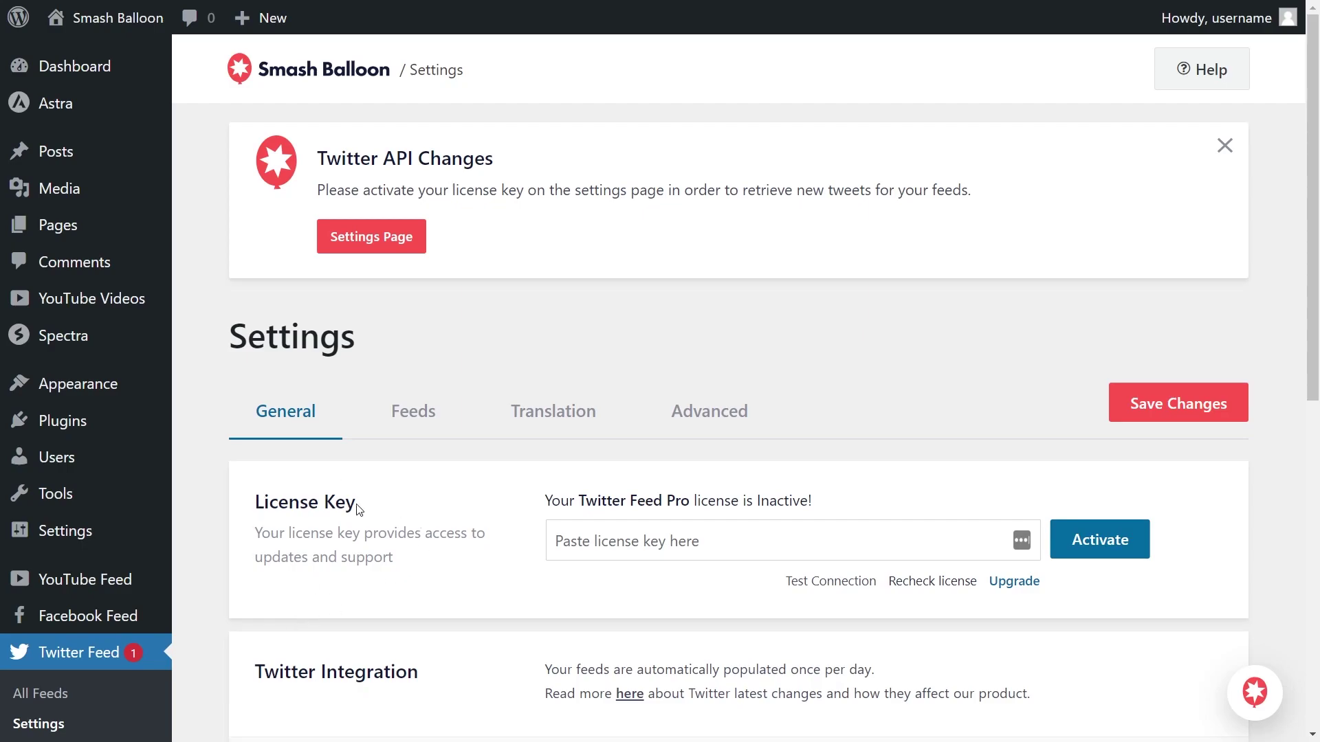
left_click(576, 541)
key("ctrl+v")
left_click(1059, 543)
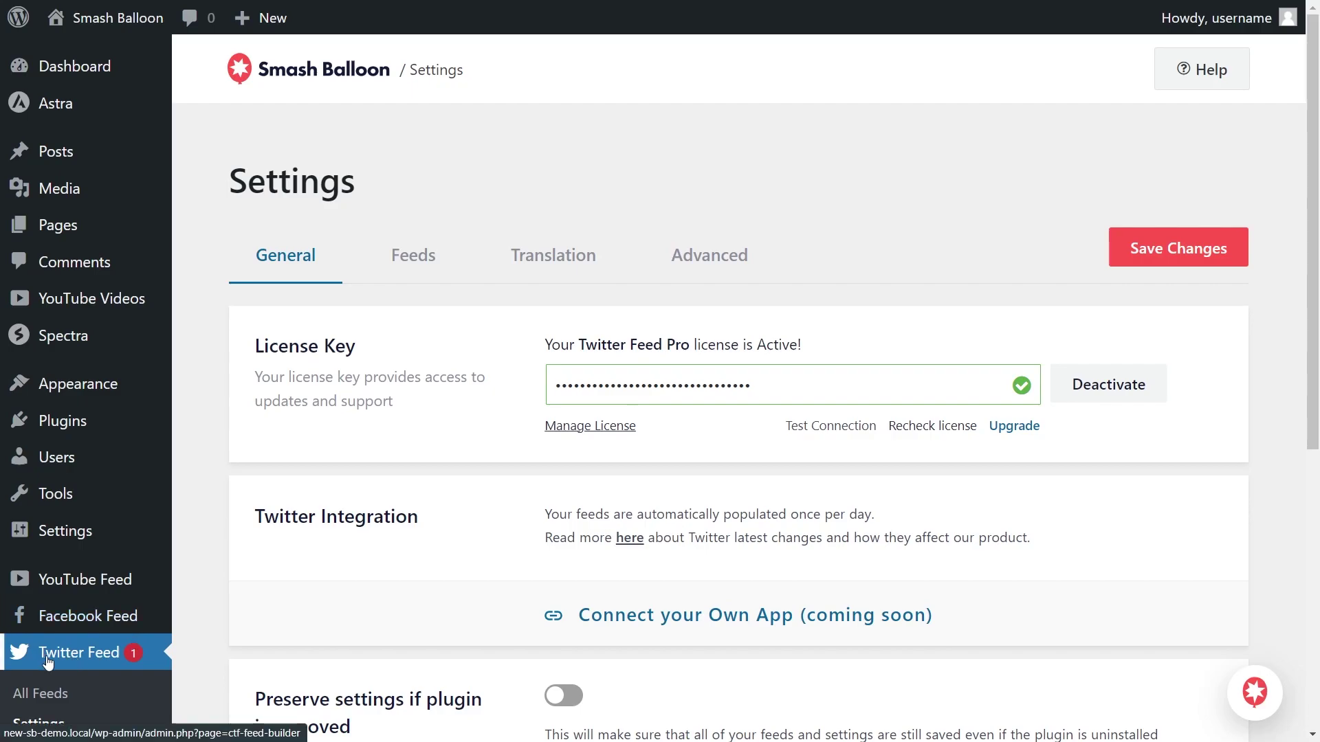
left_click(116, 661)
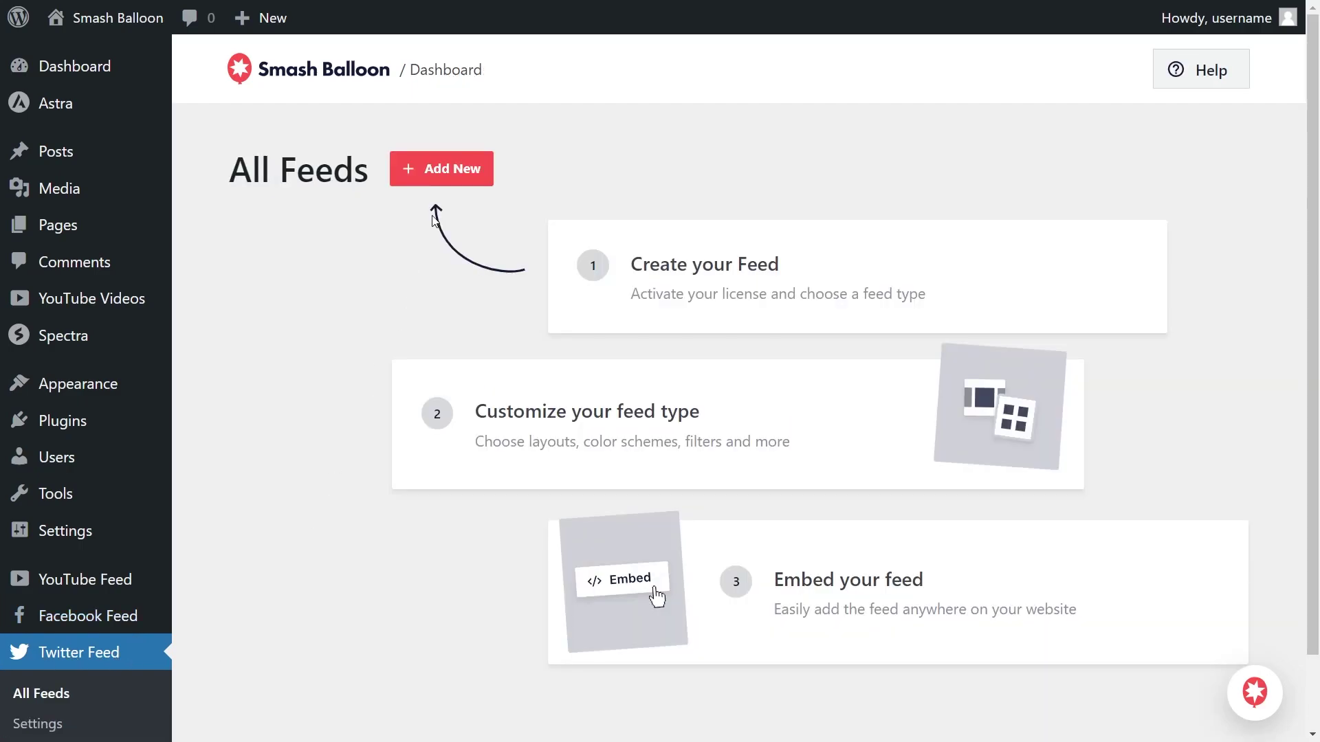
left_click(443, 186)
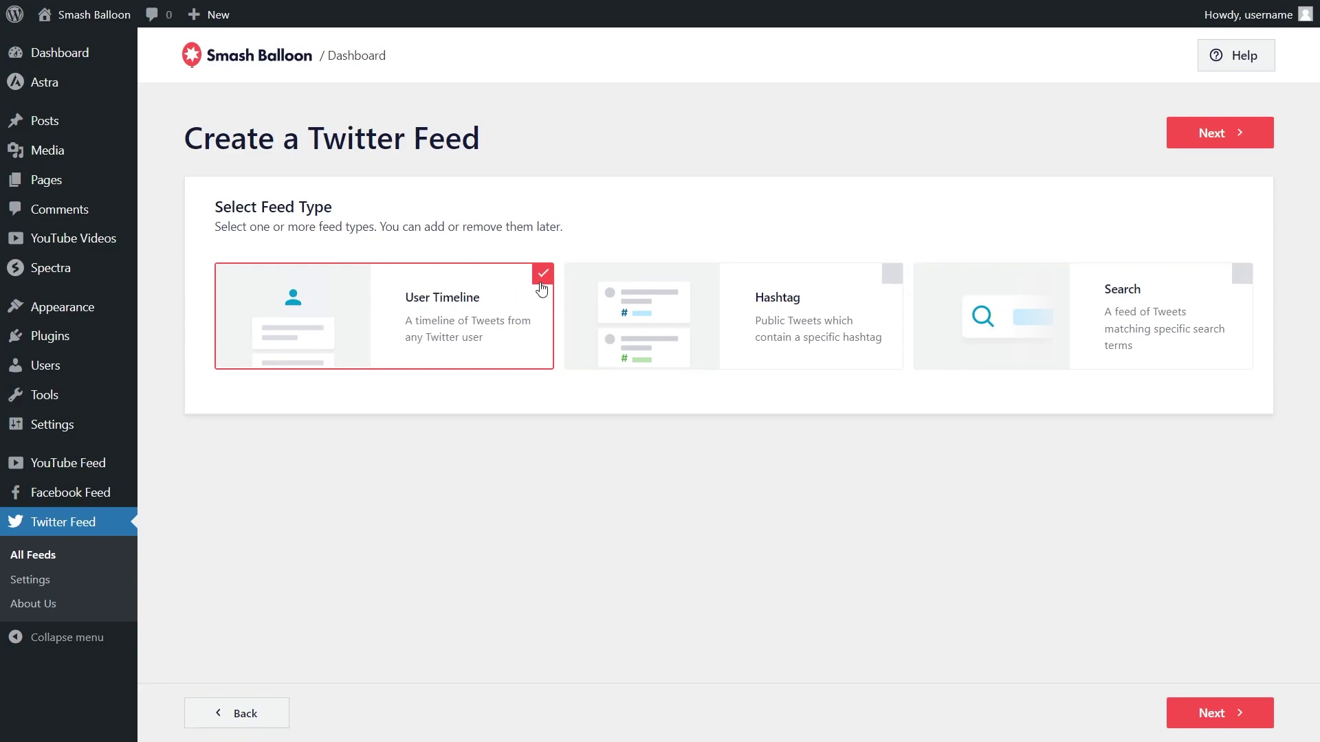
left_click(1208, 141)
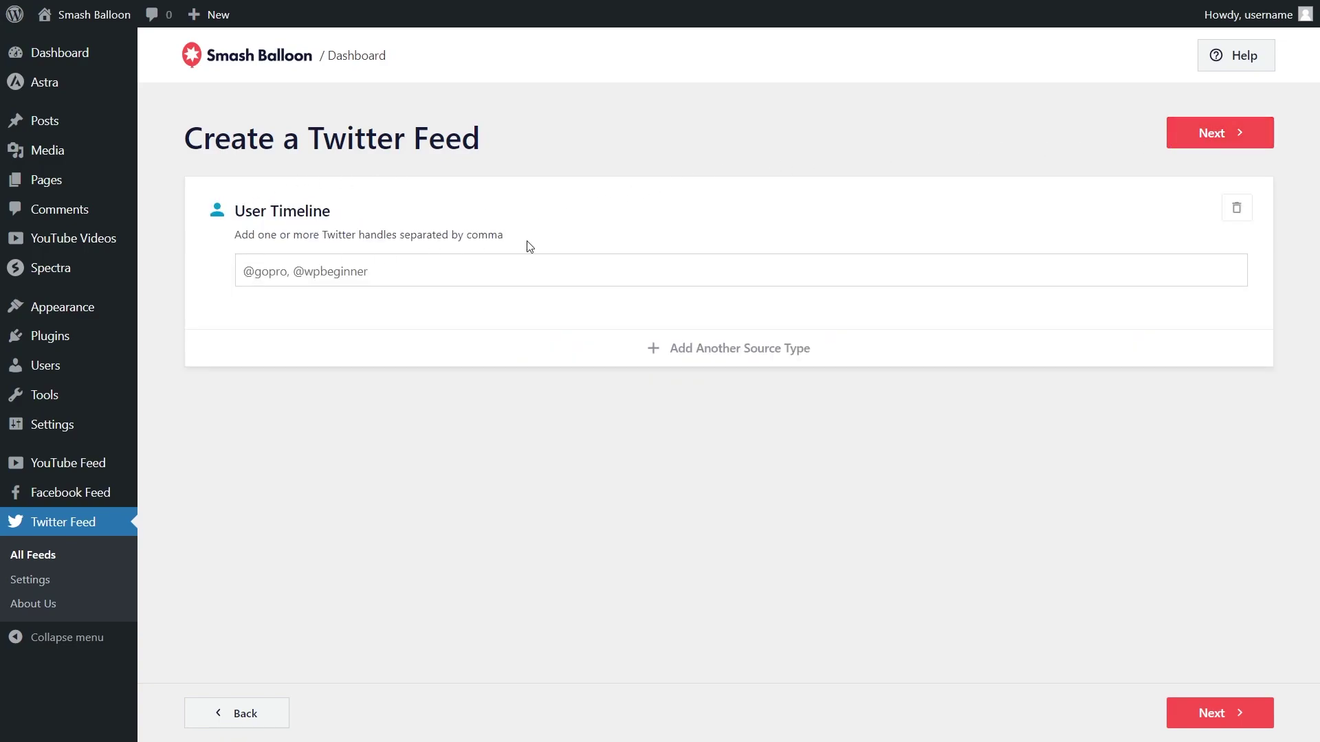
left_click(391, 276)
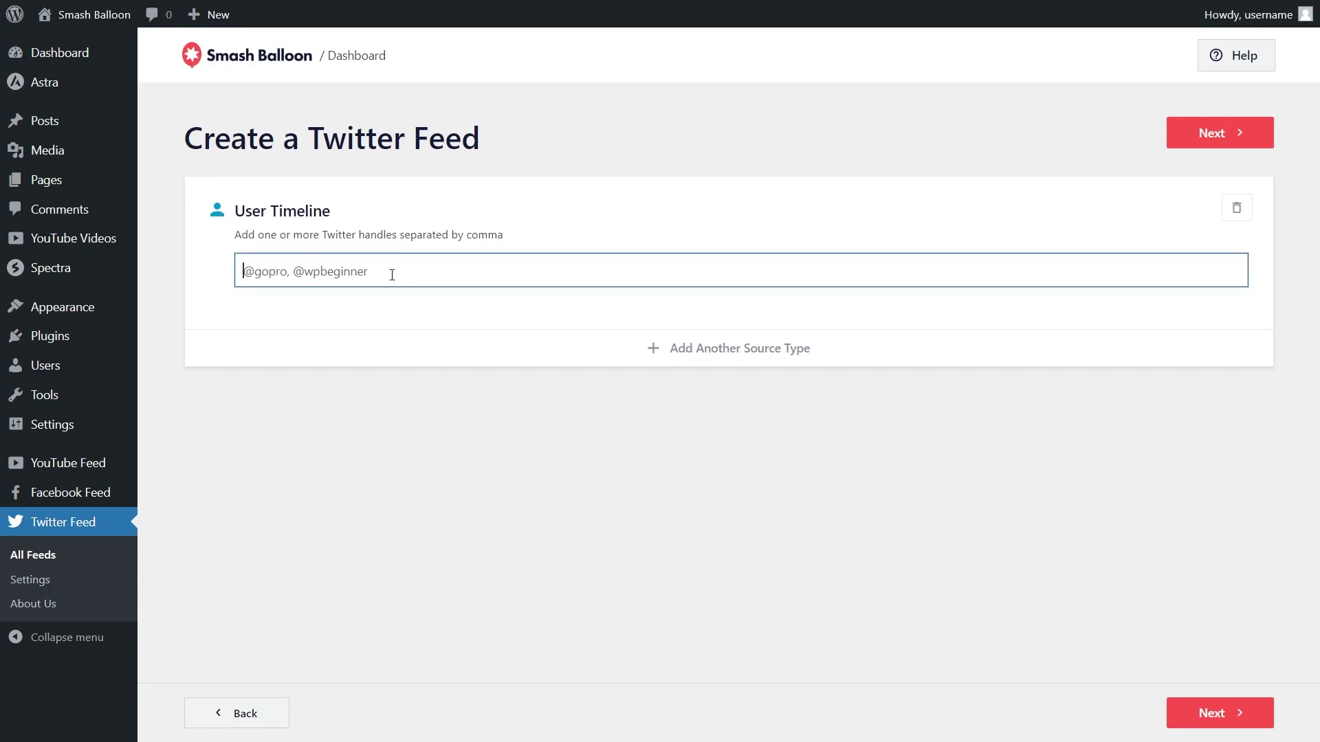
type("@starbucks")
left_click(1185, 153)
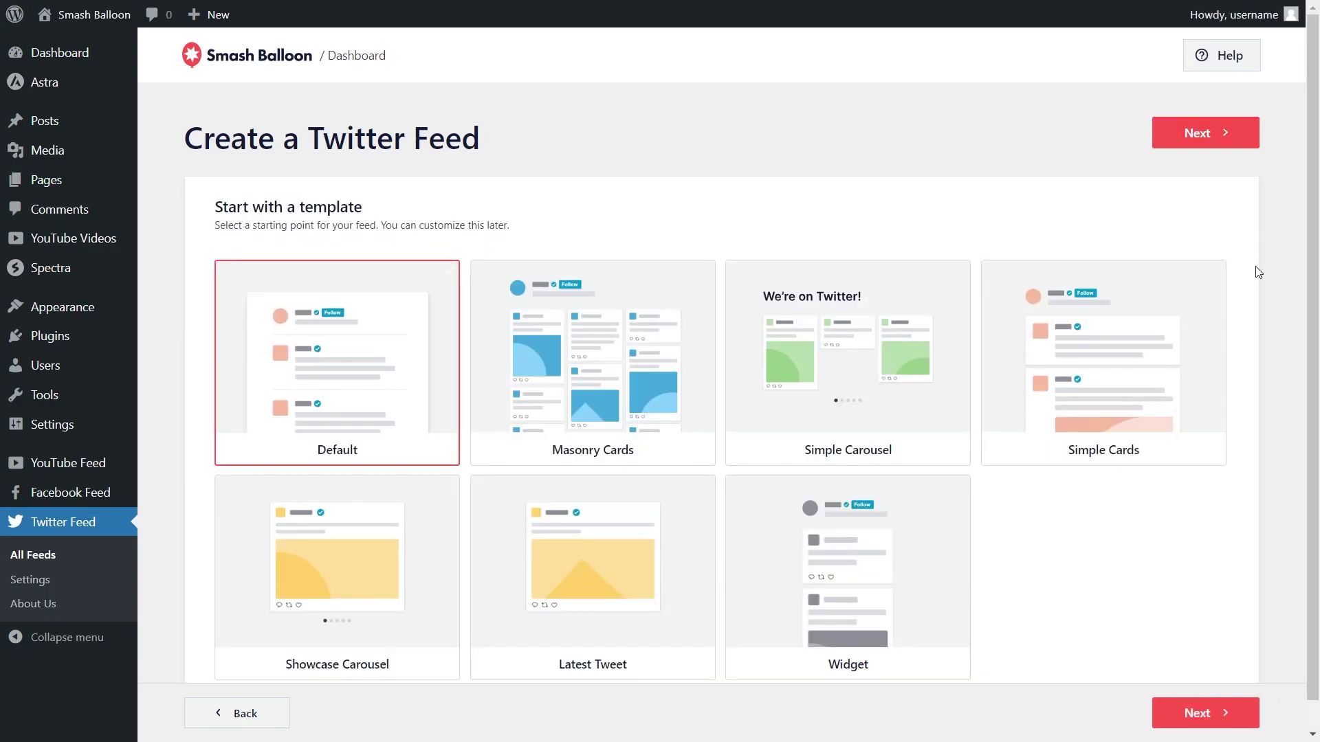
scroll(1256, 303, "down", 1)
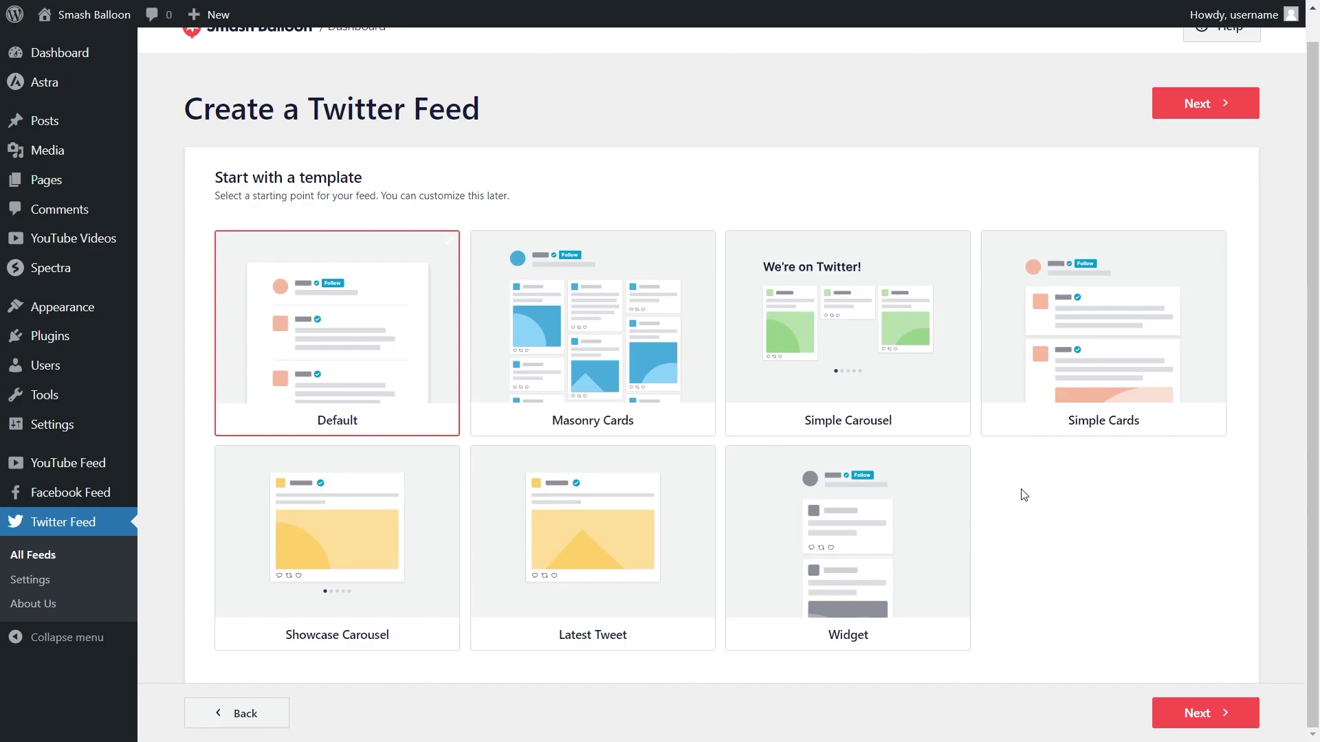
left_click(646, 384)
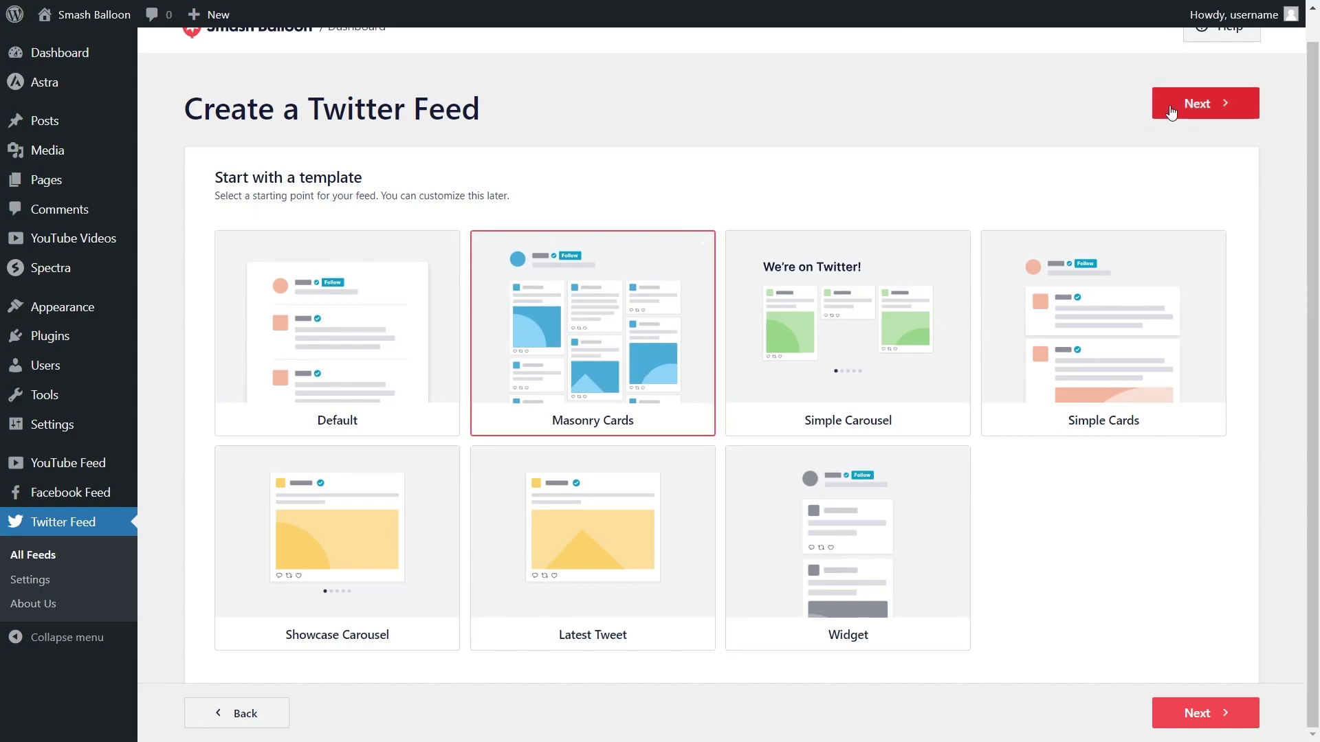
left_click(1170, 104)
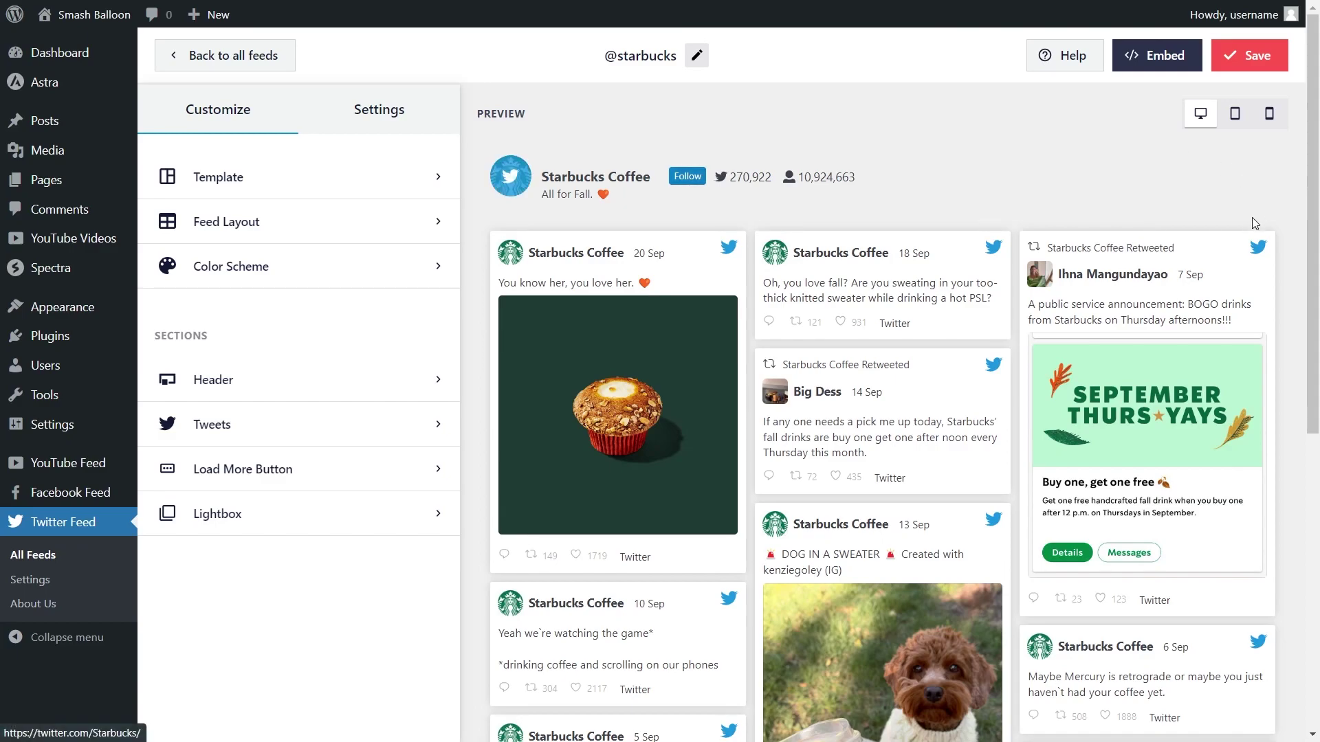
Bring up Feed Layout, showing Masonry with 3/2/1 columns and 9 tweets
scroll(1265, 261, "down", 5)
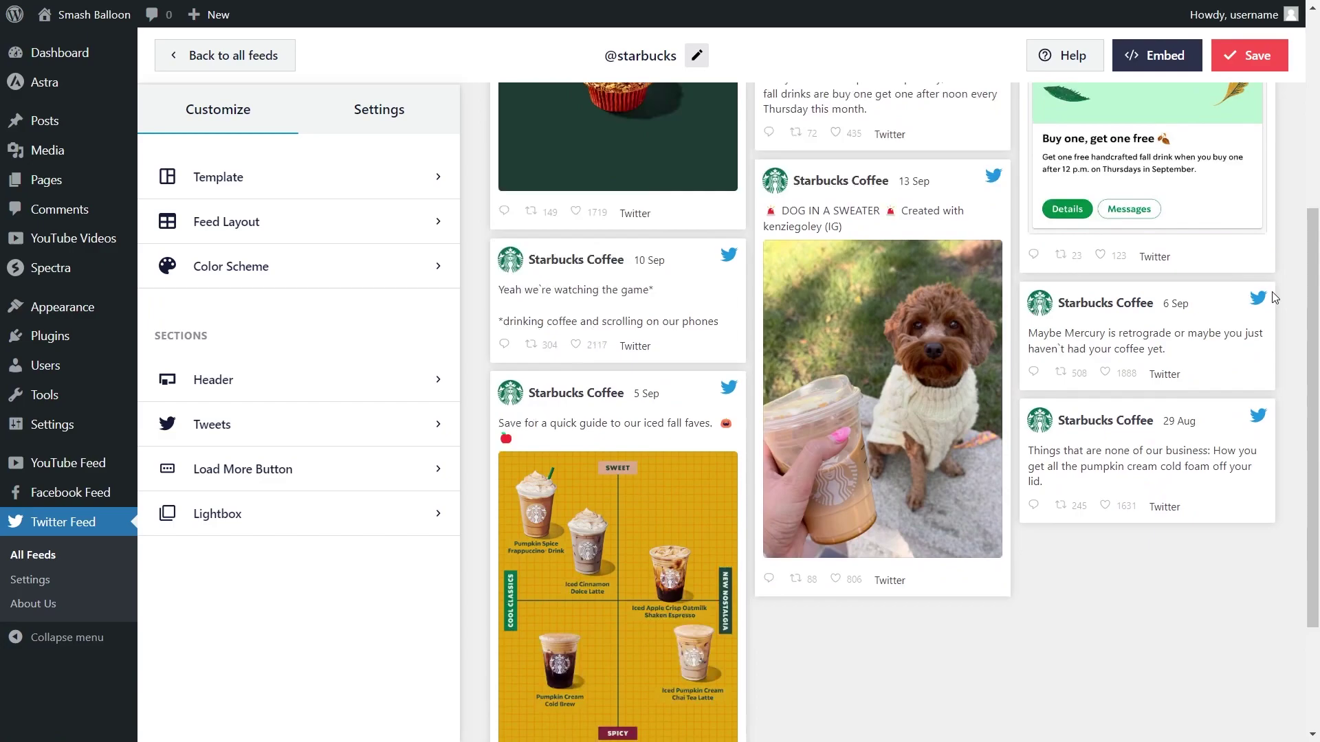
scroll(1282, 288, "up", 5)
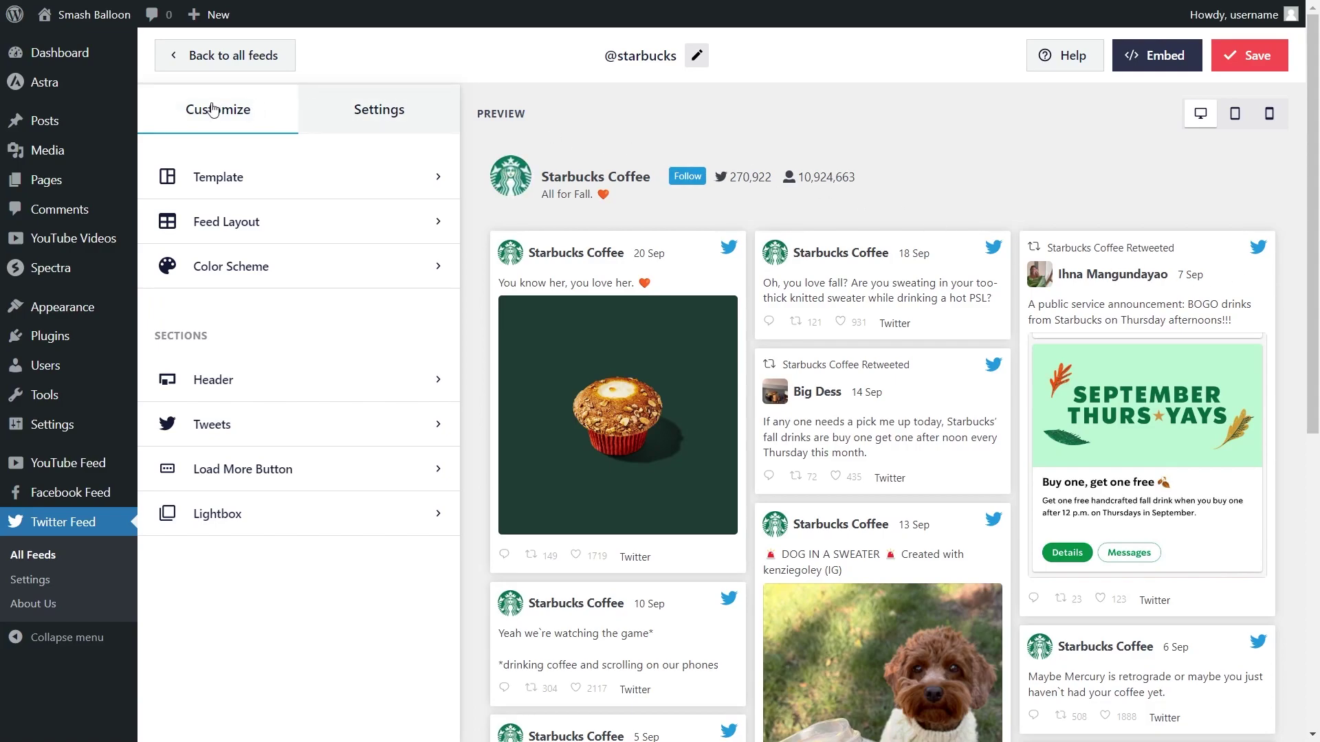
left_click(275, 223)
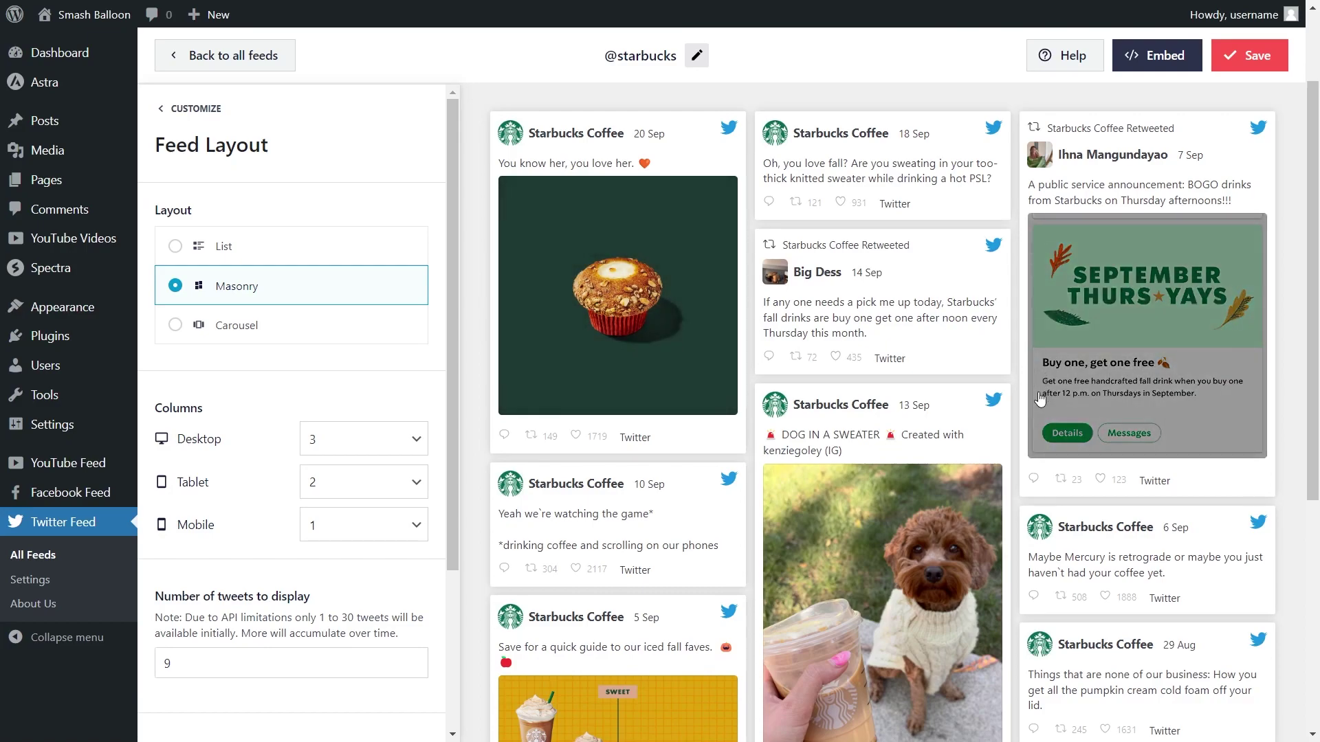
Preview List and Carousel layouts, stepping through three carousel slides, then settle on Masonry
left_click(334, 260)
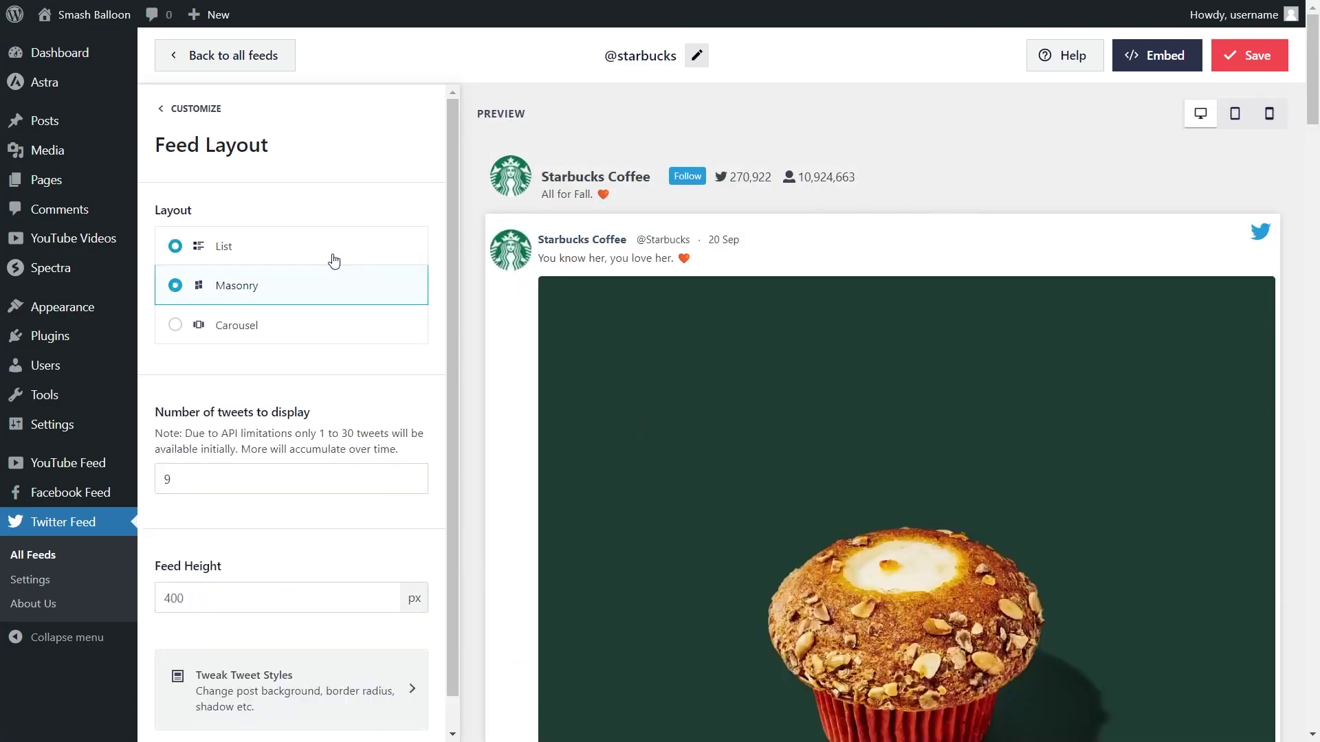
scroll(563, 433, "down", 10)
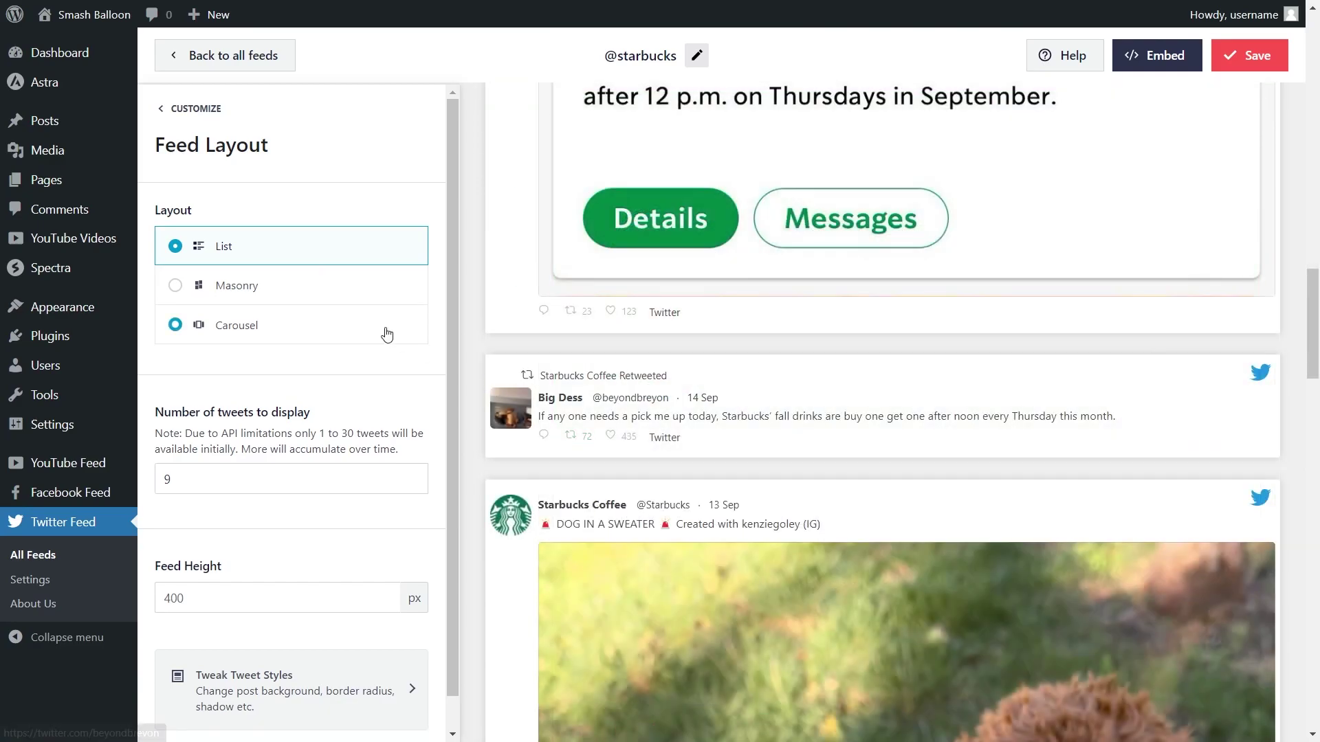
left_click(383, 331)
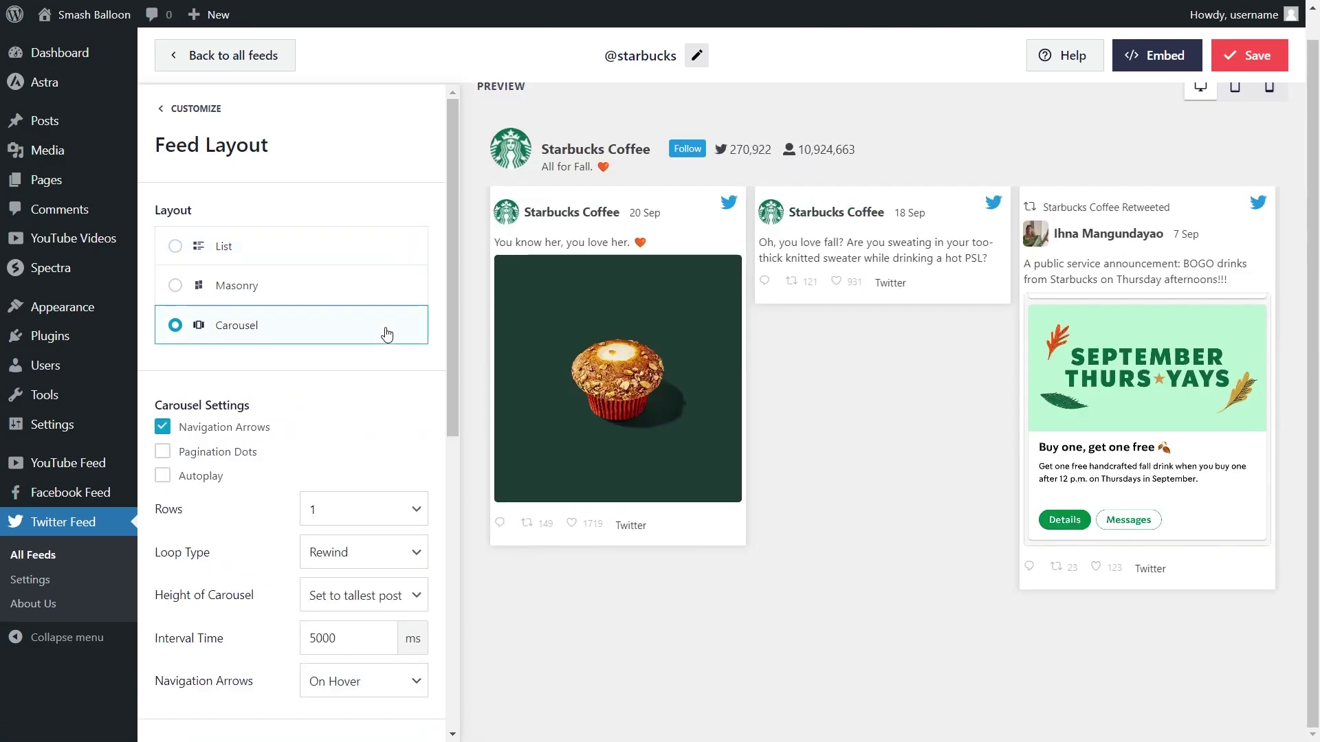
left_click(1265, 390)
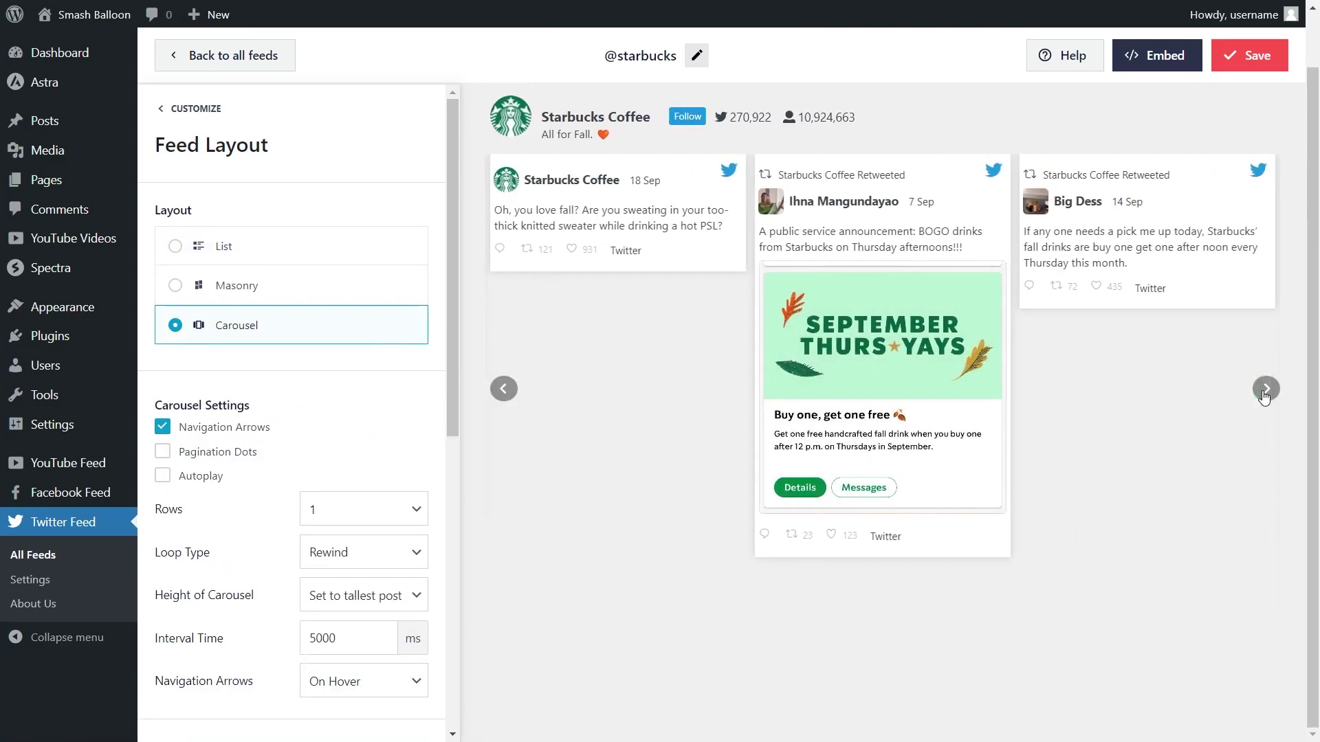
left_click(1265, 392)
left_click(1265, 390)
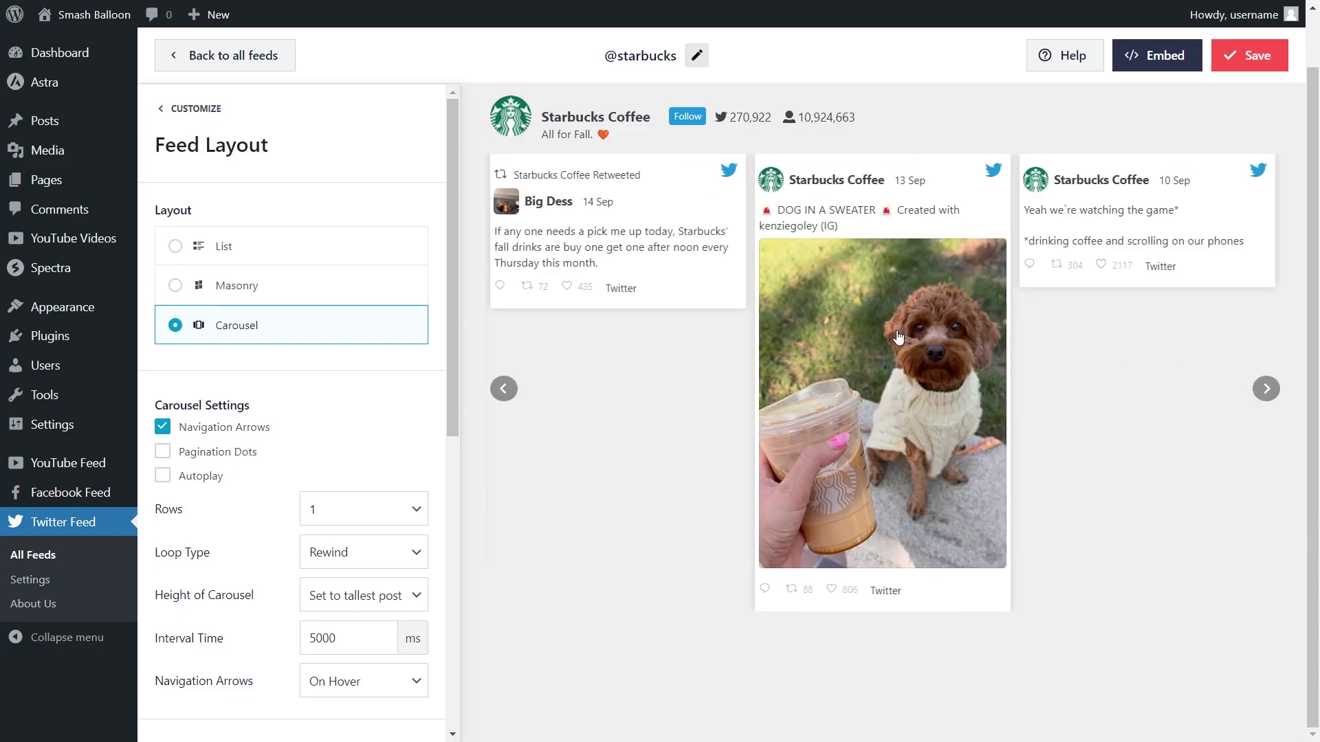
left_click(393, 289)
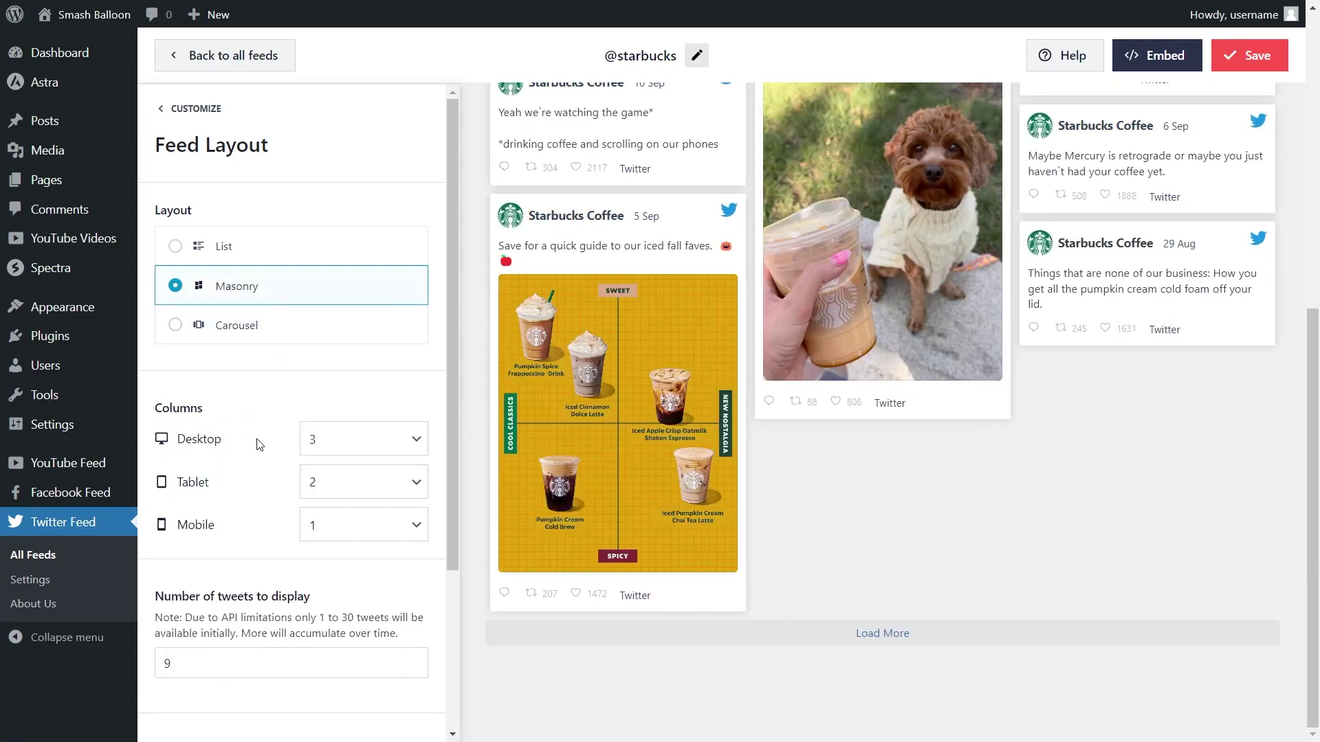
scroll(698, 412, "up", 10)
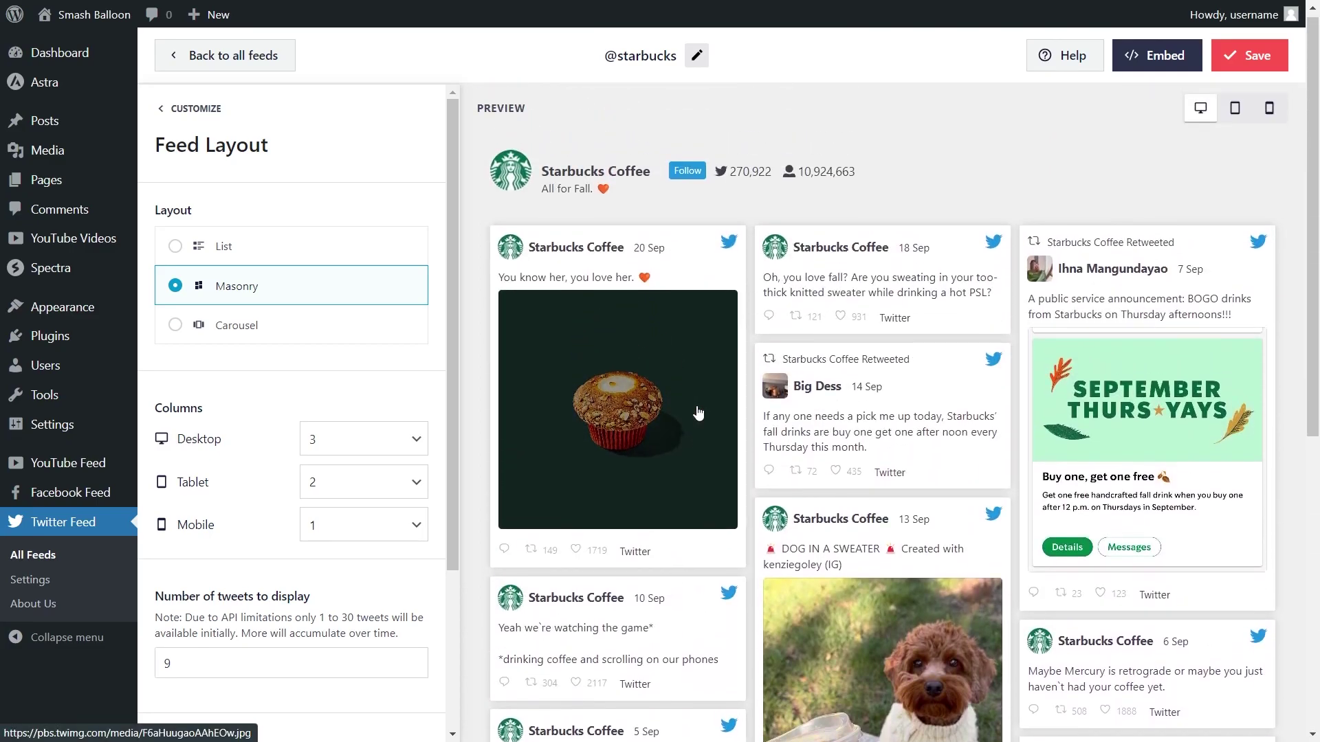
left_click(402, 444)
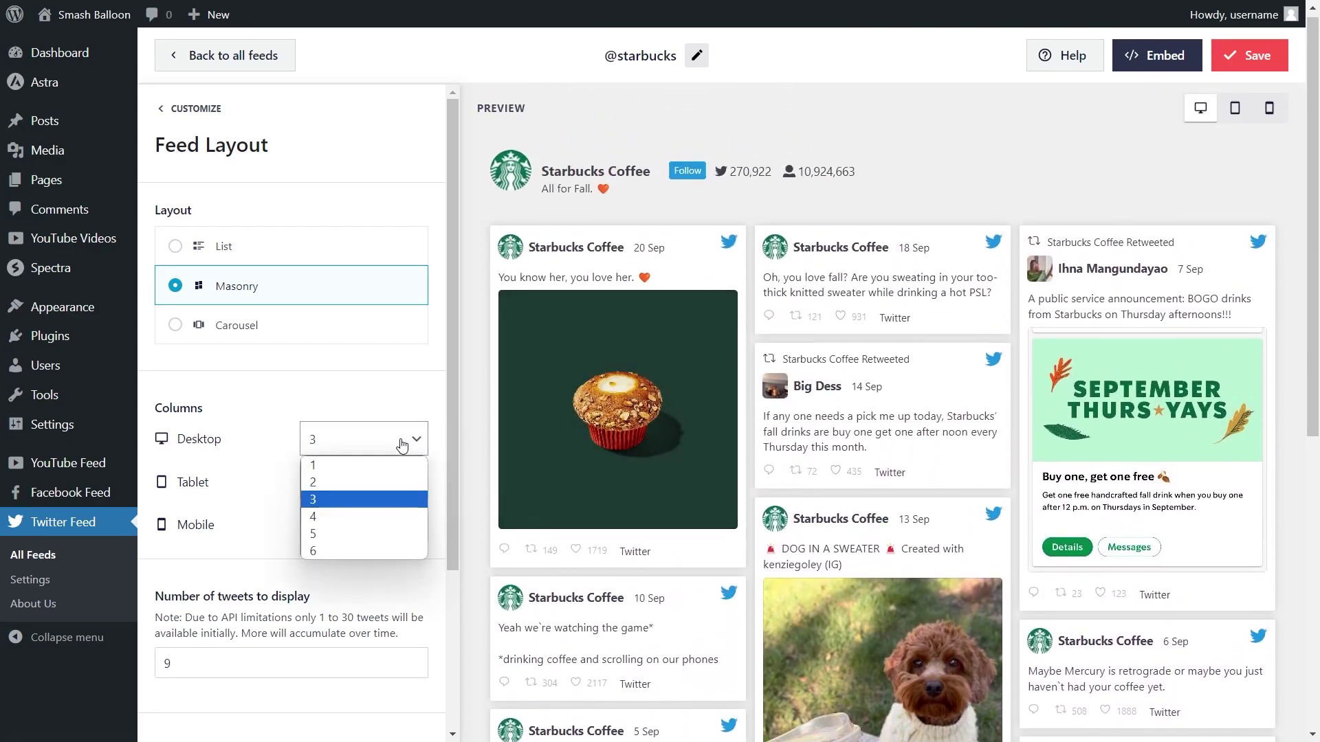
left_click(368, 517)
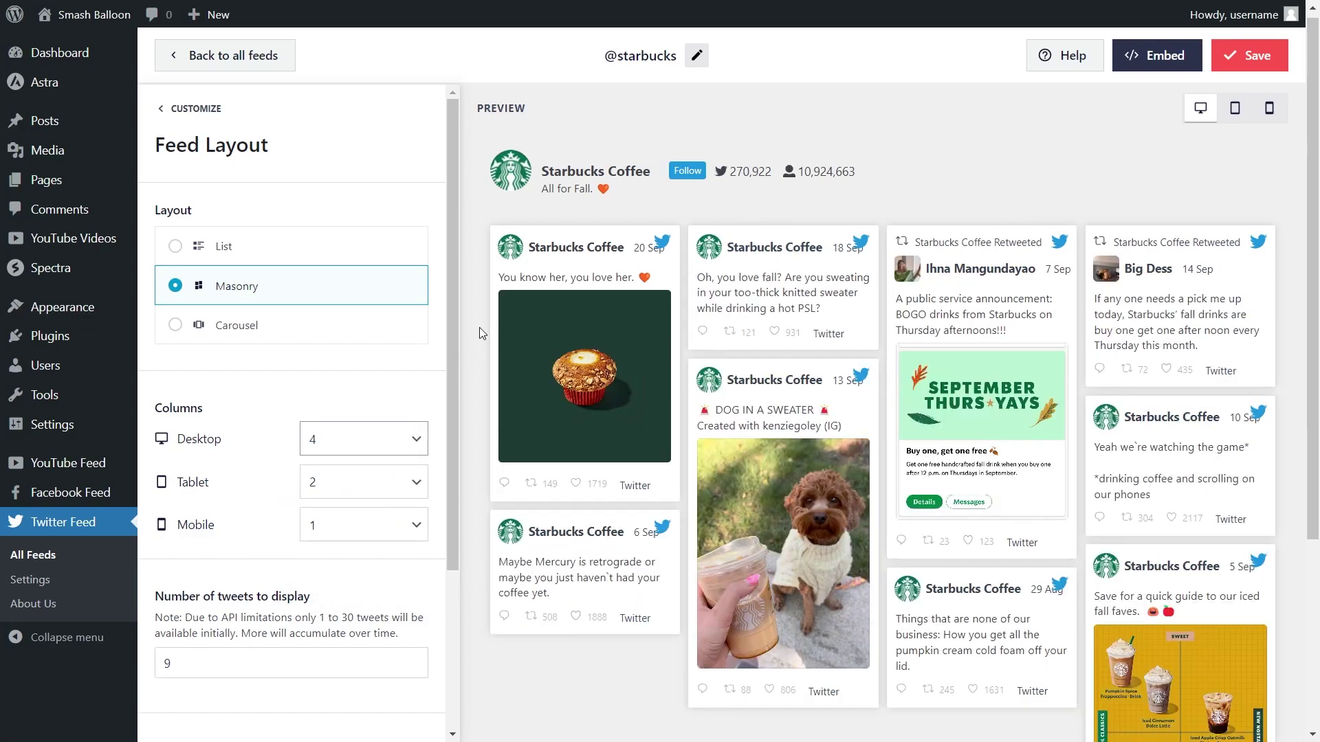
left_click(369, 437)
left_click(356, 506)
scroll(357, 507, "down", 3)
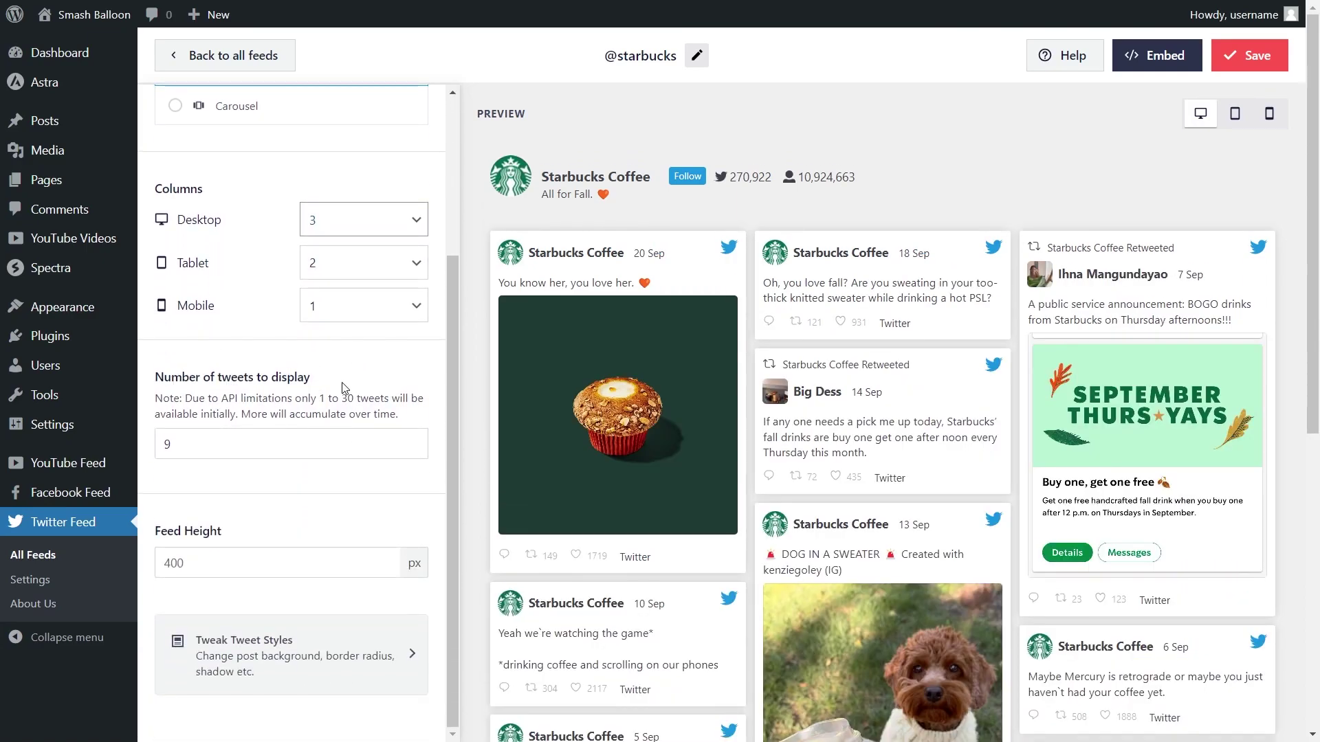
scroll(344, 387, "up", 4)
scroll(344, 388, "down", 4)
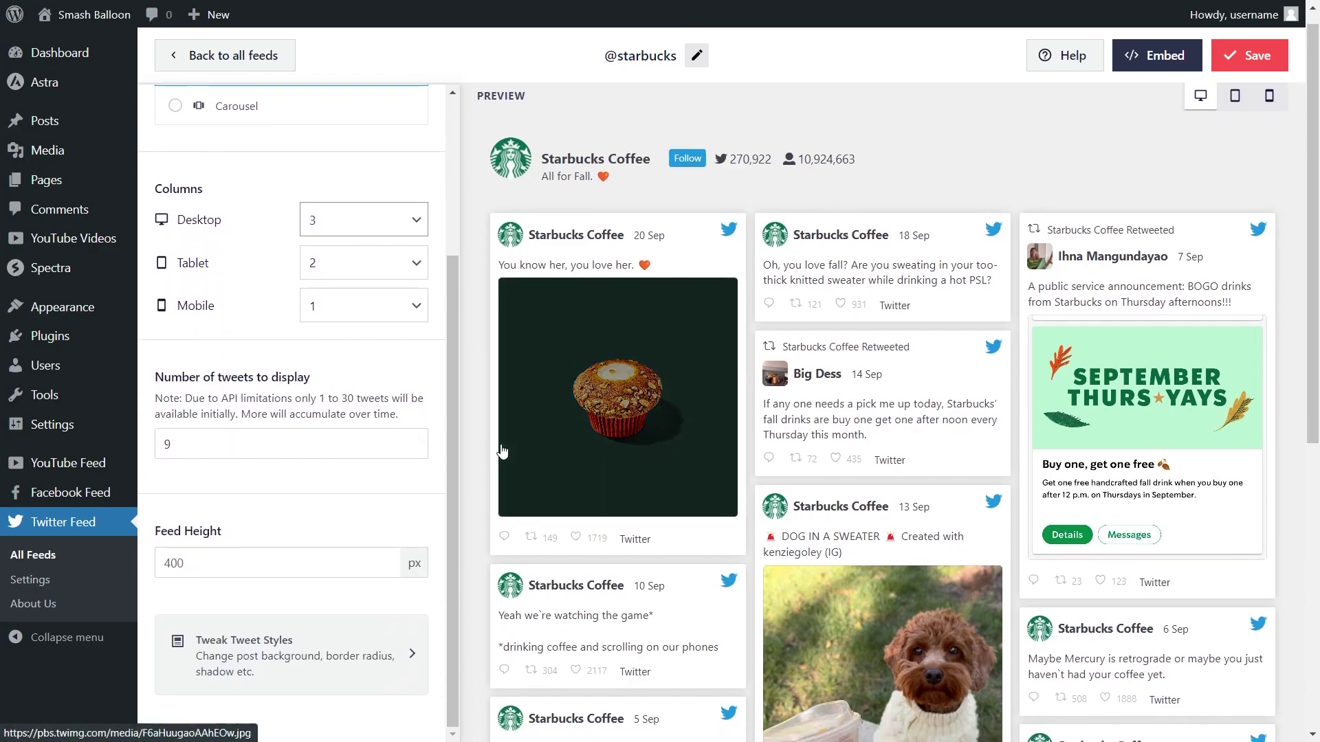
scroll(502, 452, "down", 4)
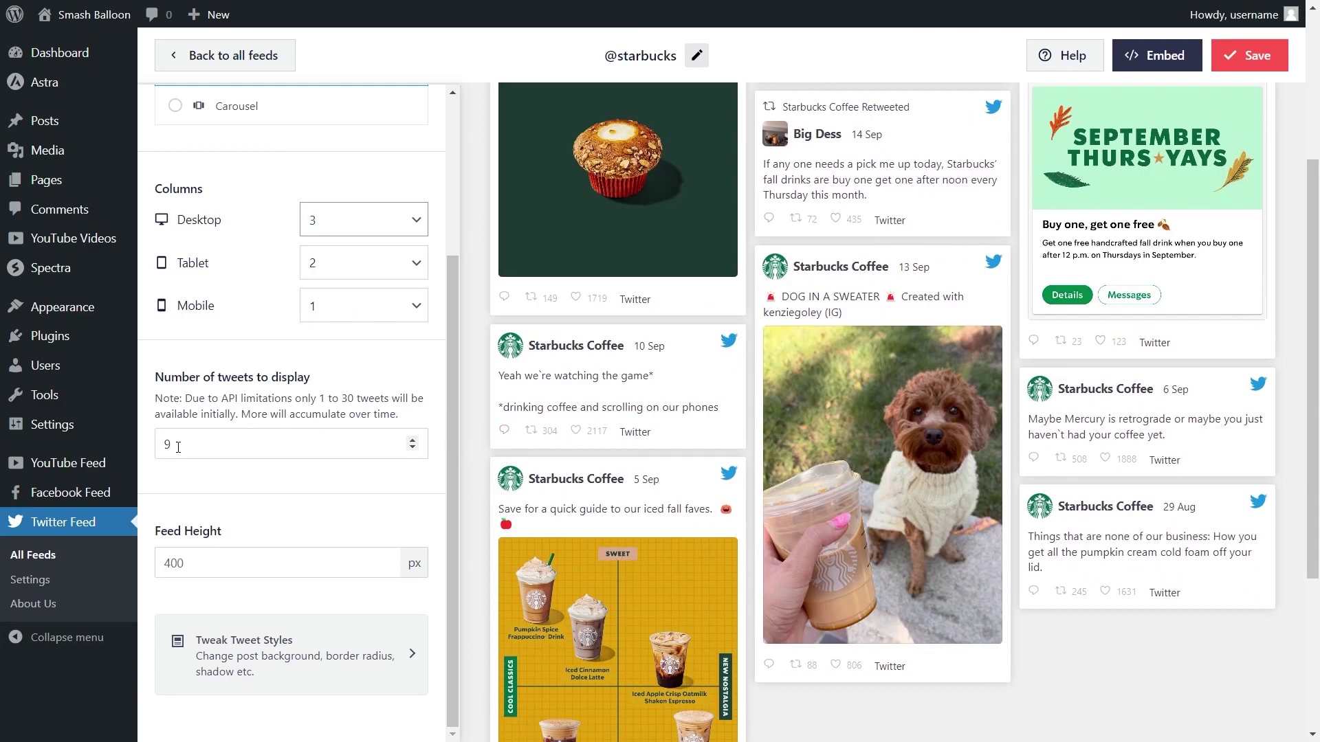
left_click_drag(178, 448, 164, 473)
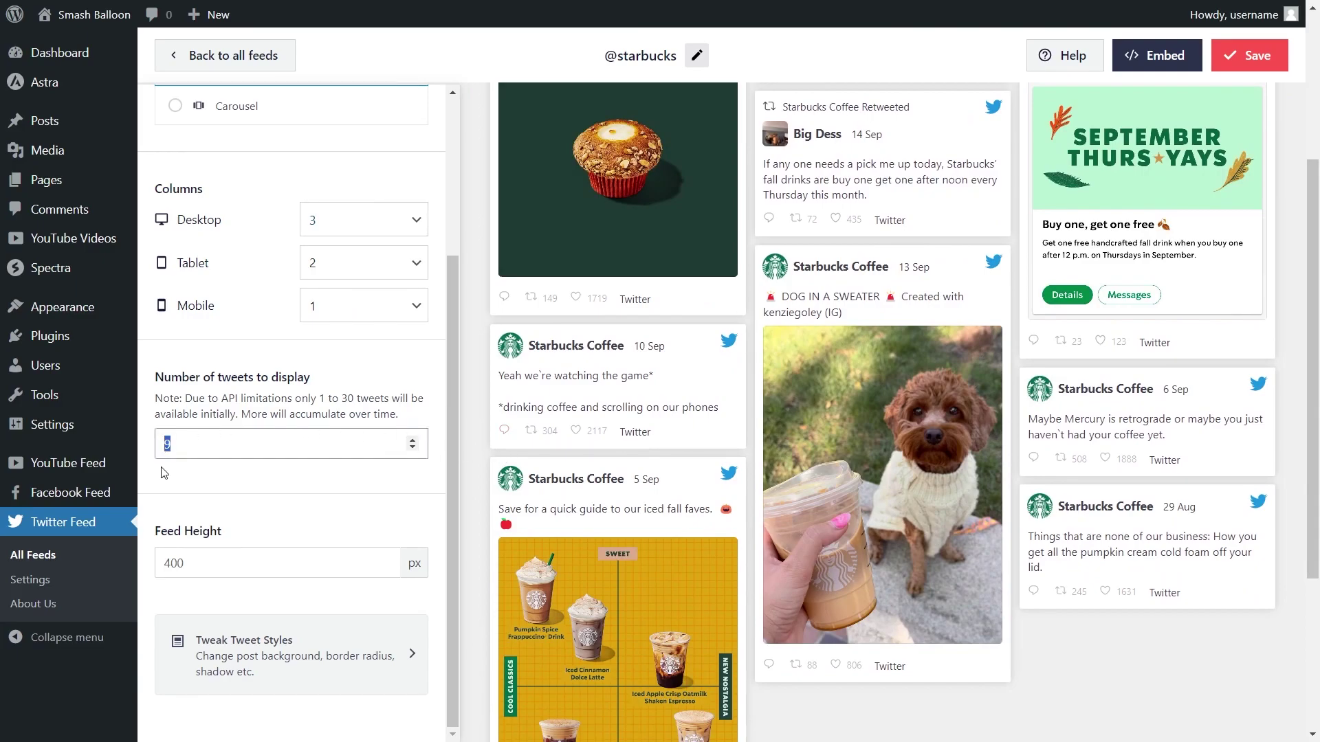
type("3")
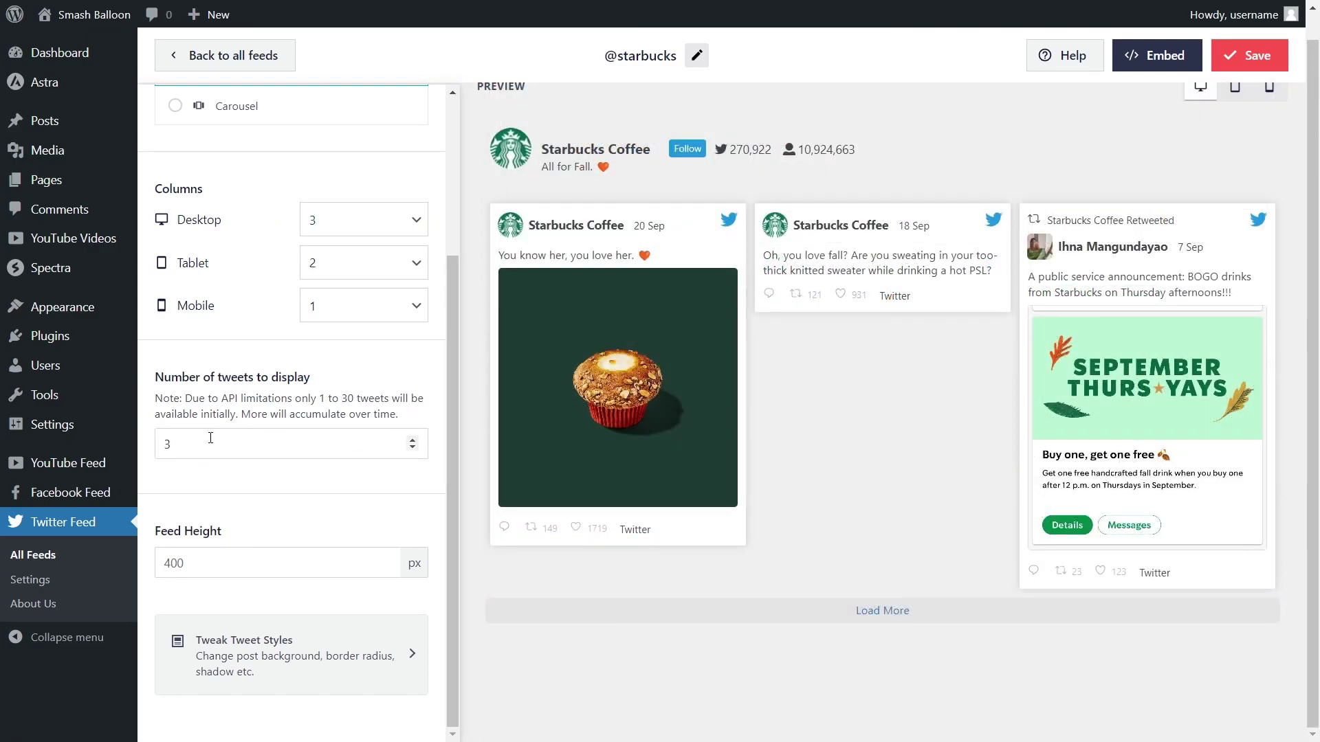
left_click_drag(175, 445, 149, 443)
type("9")
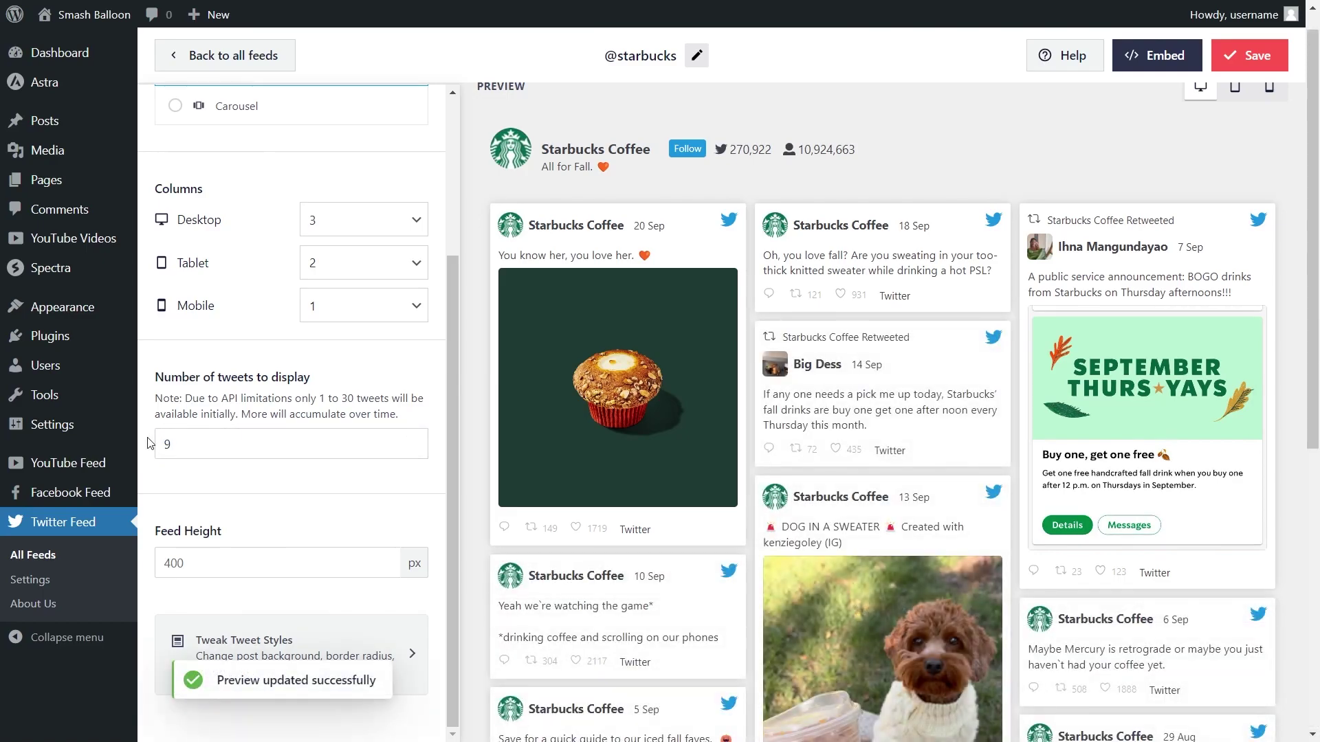
Save the Masonry layout and bring up the Color Scheme options
left_click(1237, 68)
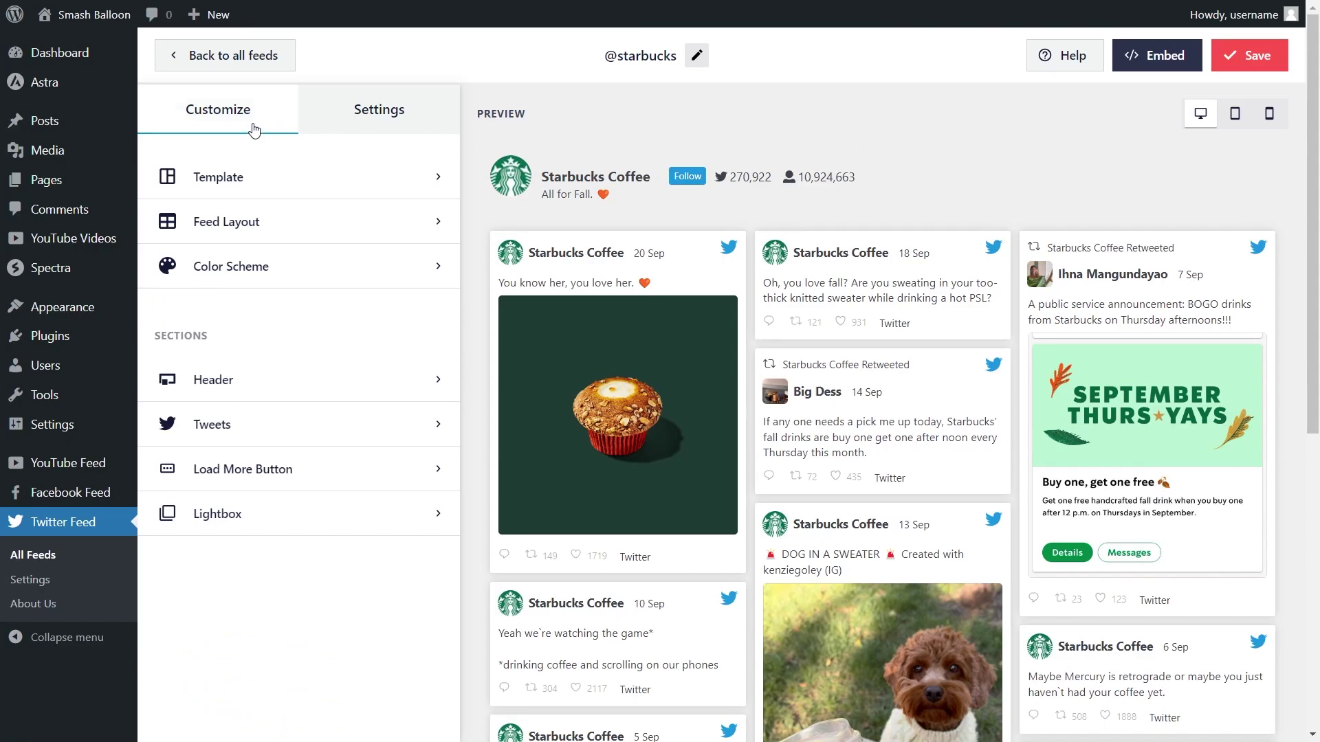
left_click(308, 267)
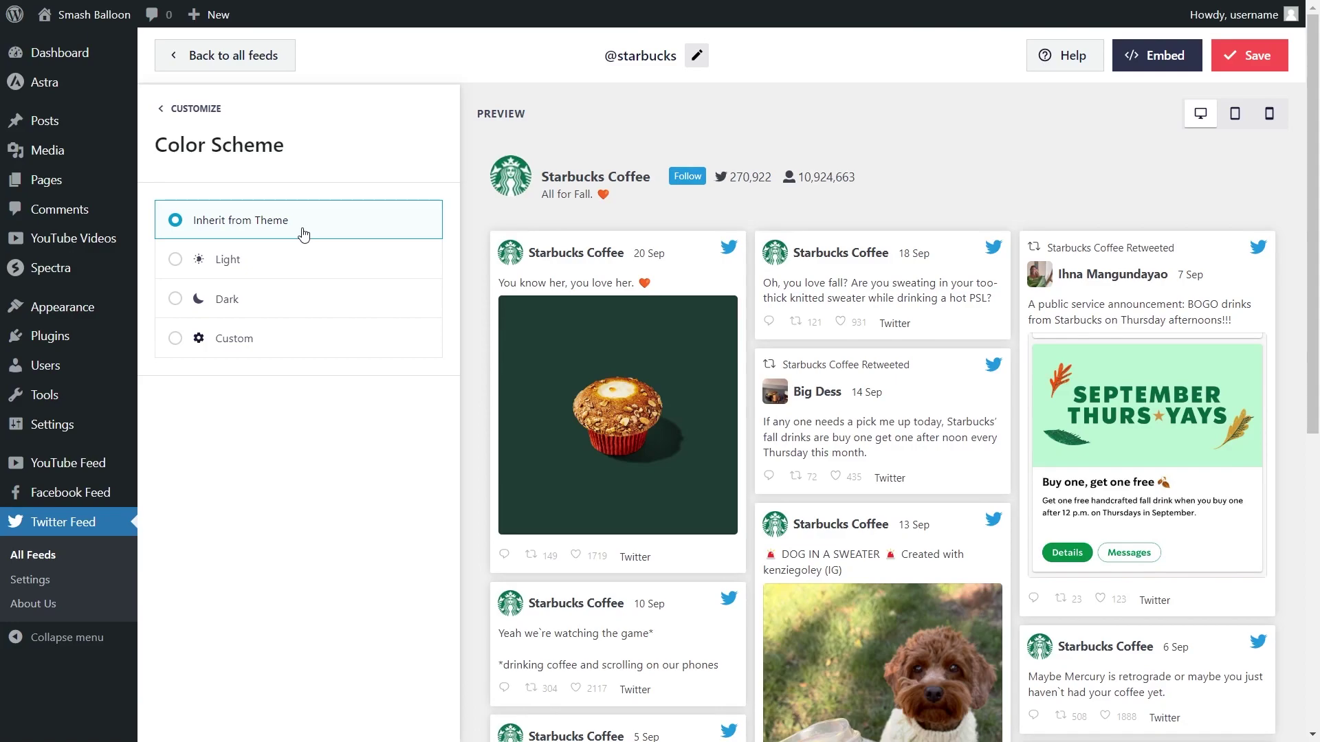
Try Light, Dark and Custom red/yellow/green backgrounds, then save with Inherit from Theme
left_click(286, 259)
left_click(281, 297)
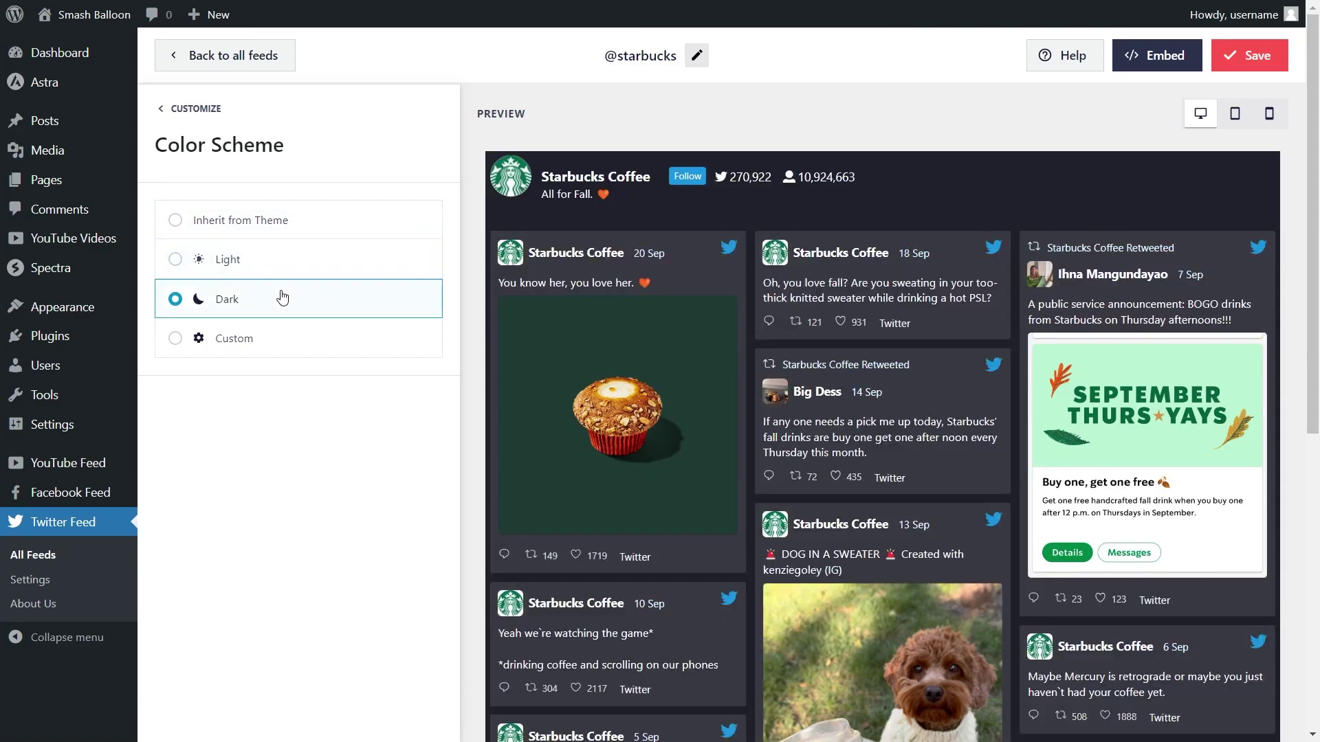
left_click(290, 339)
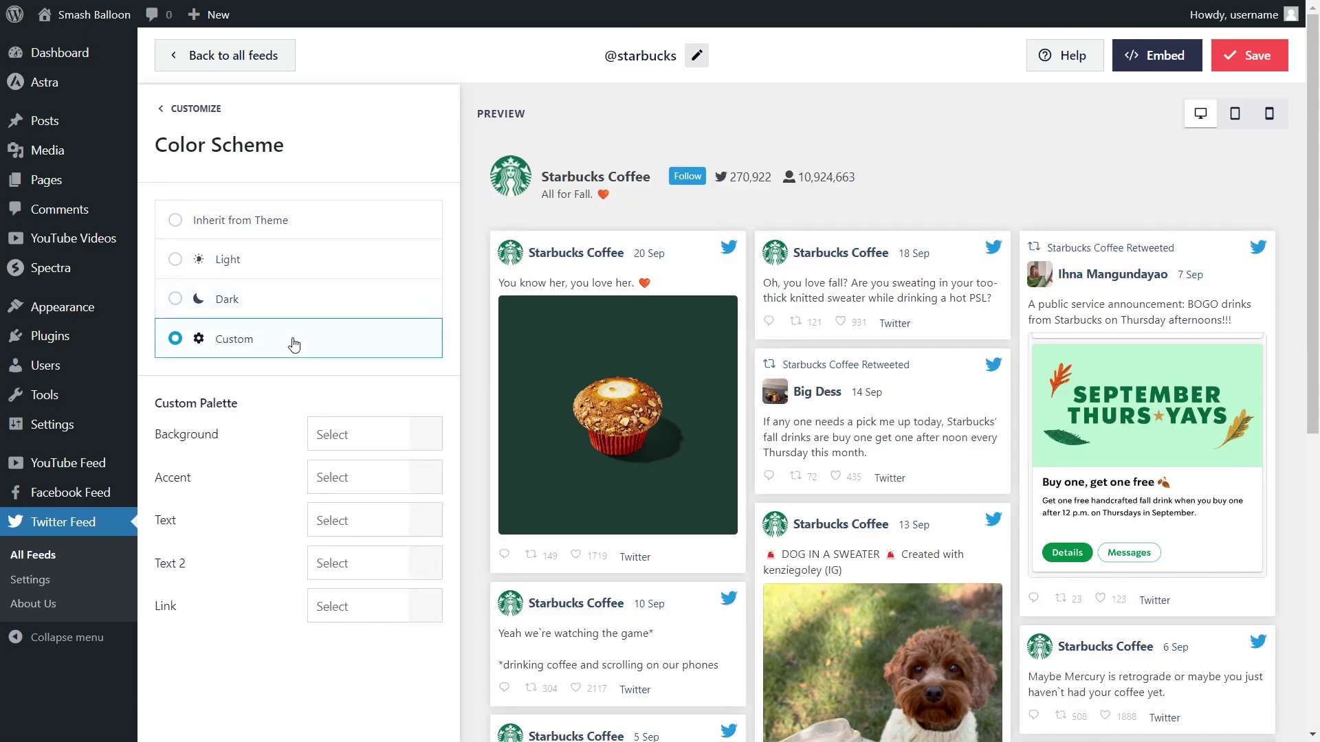
left_click(426, 434)
left_click(314, 674)
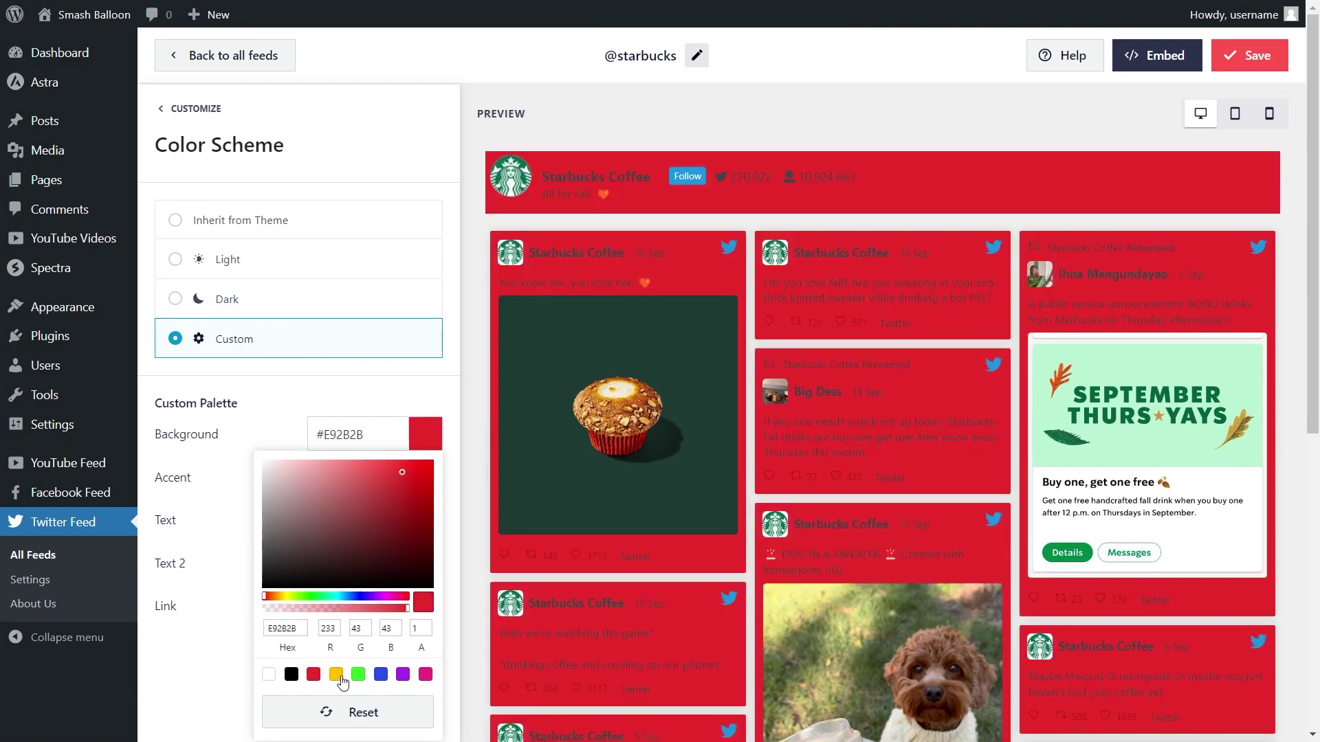
left_click(337, 675)
left_click(359, 675)
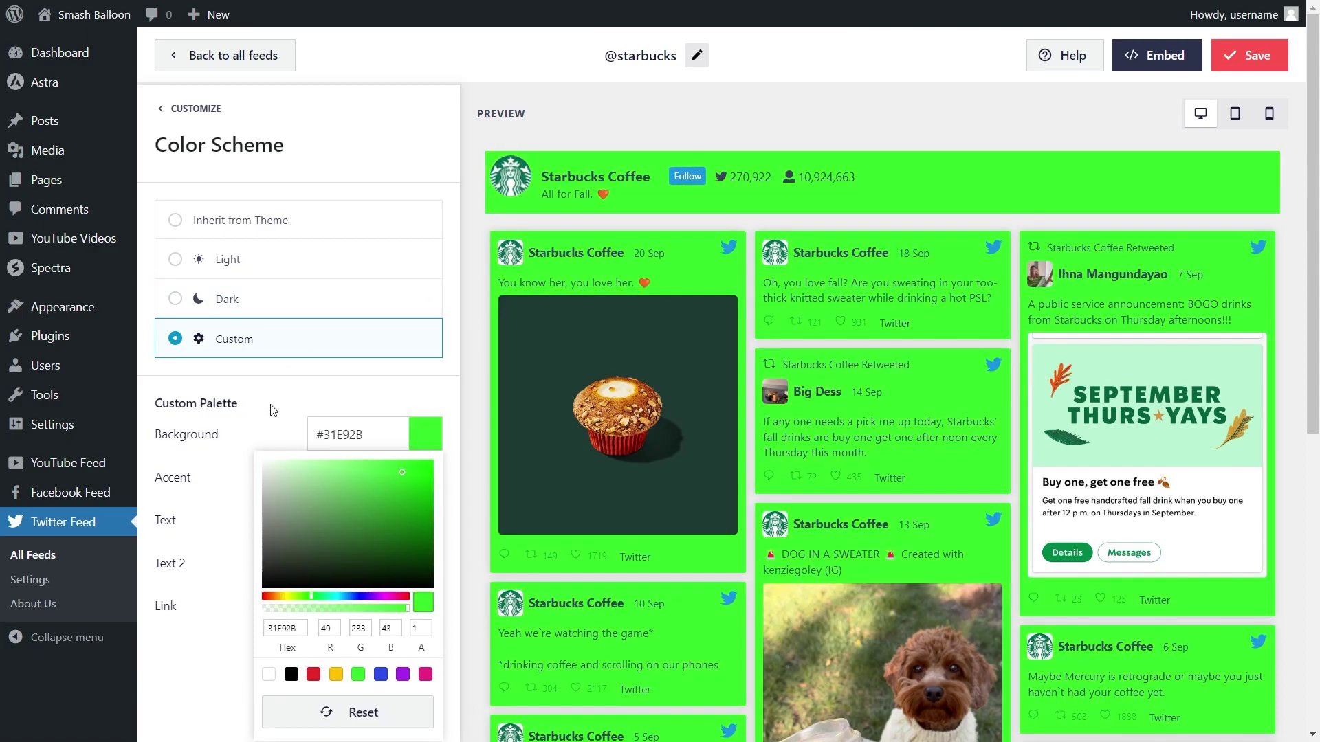
left_click(254, 234)
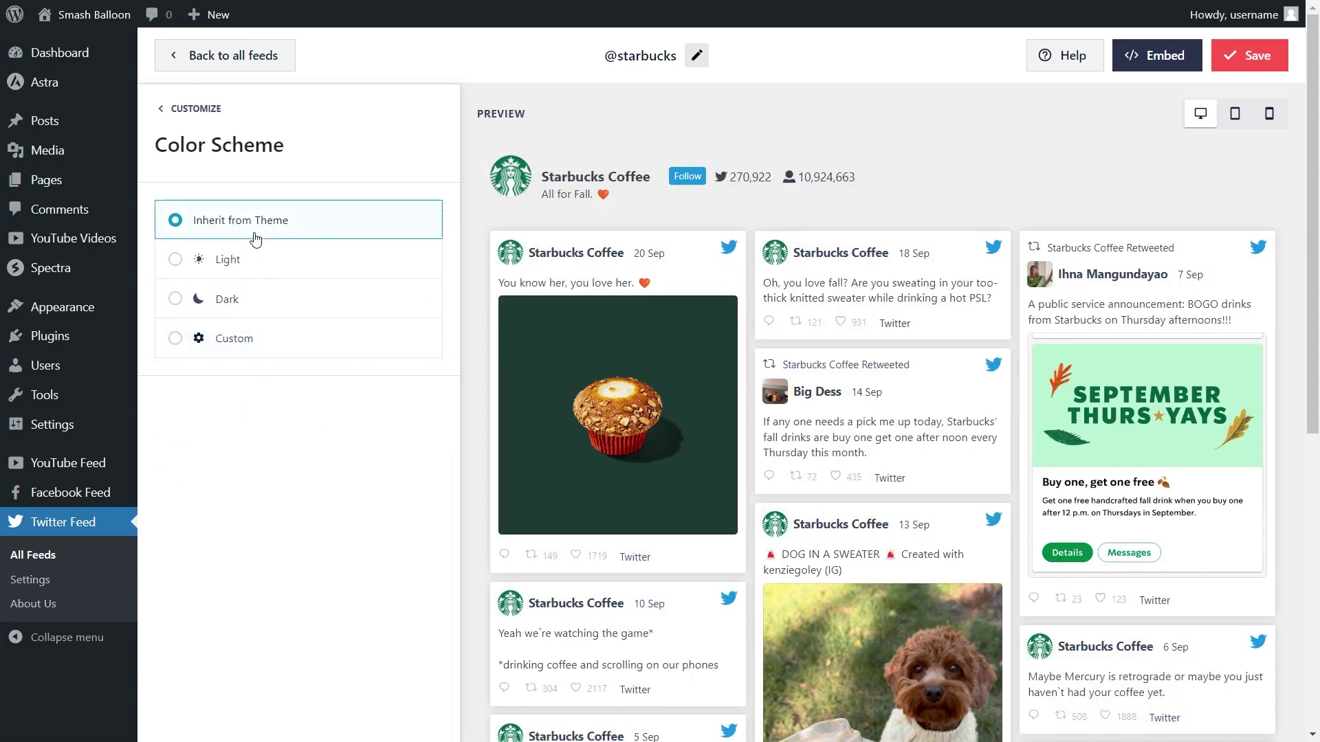
left_click(1236, 61)
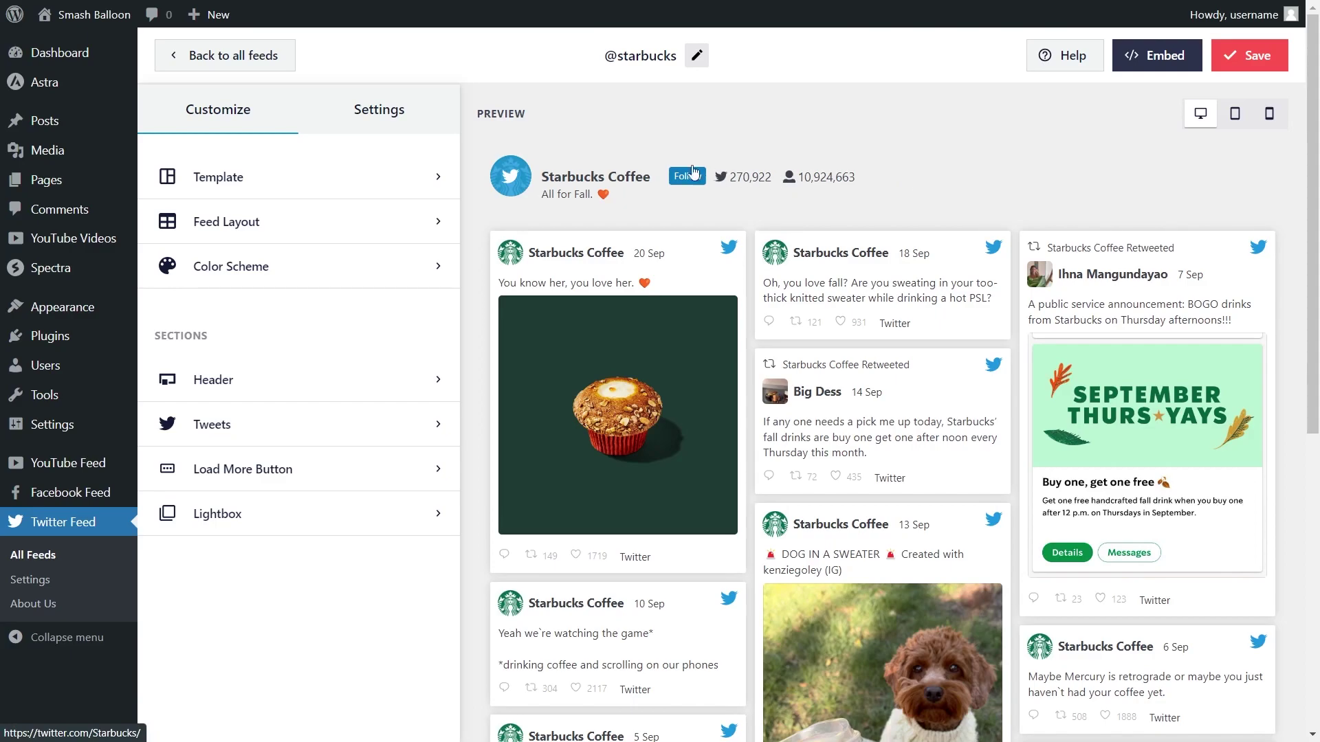
left_click(406, 132)
left_click(284, 230)
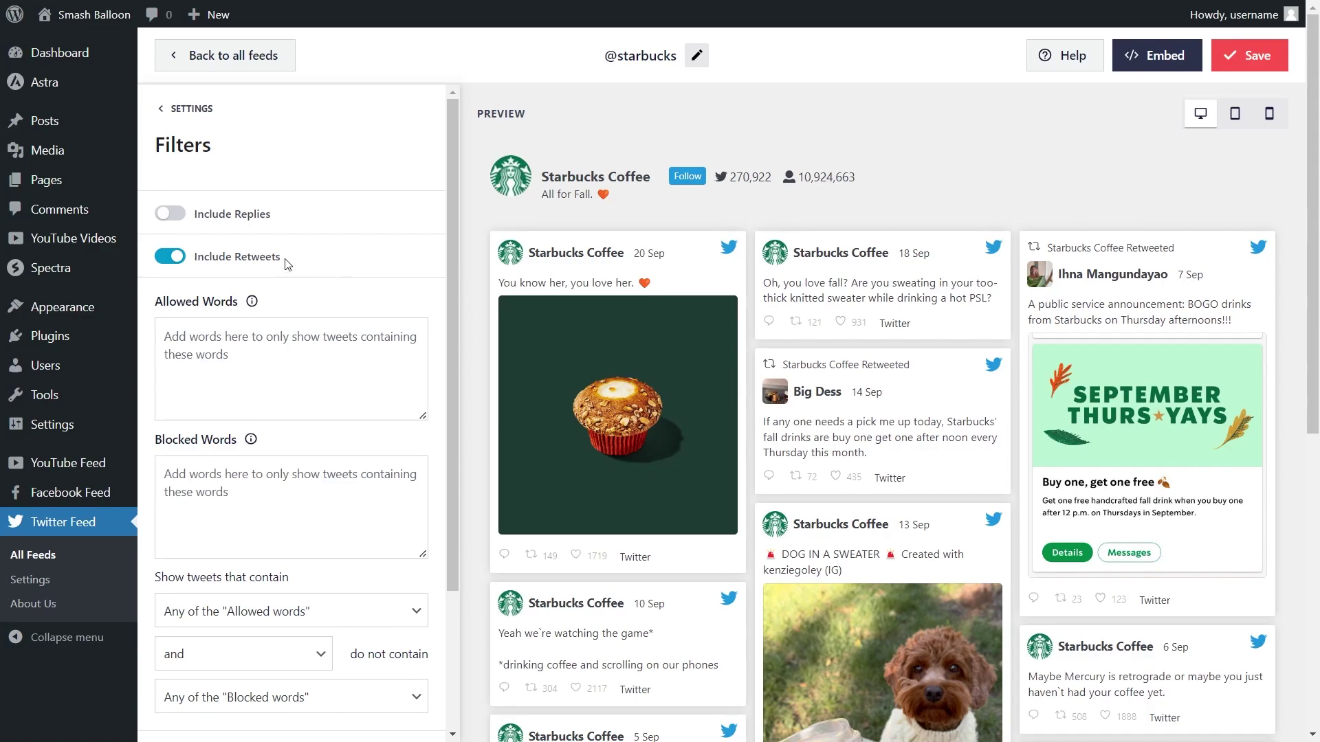
left_click(182, 222)
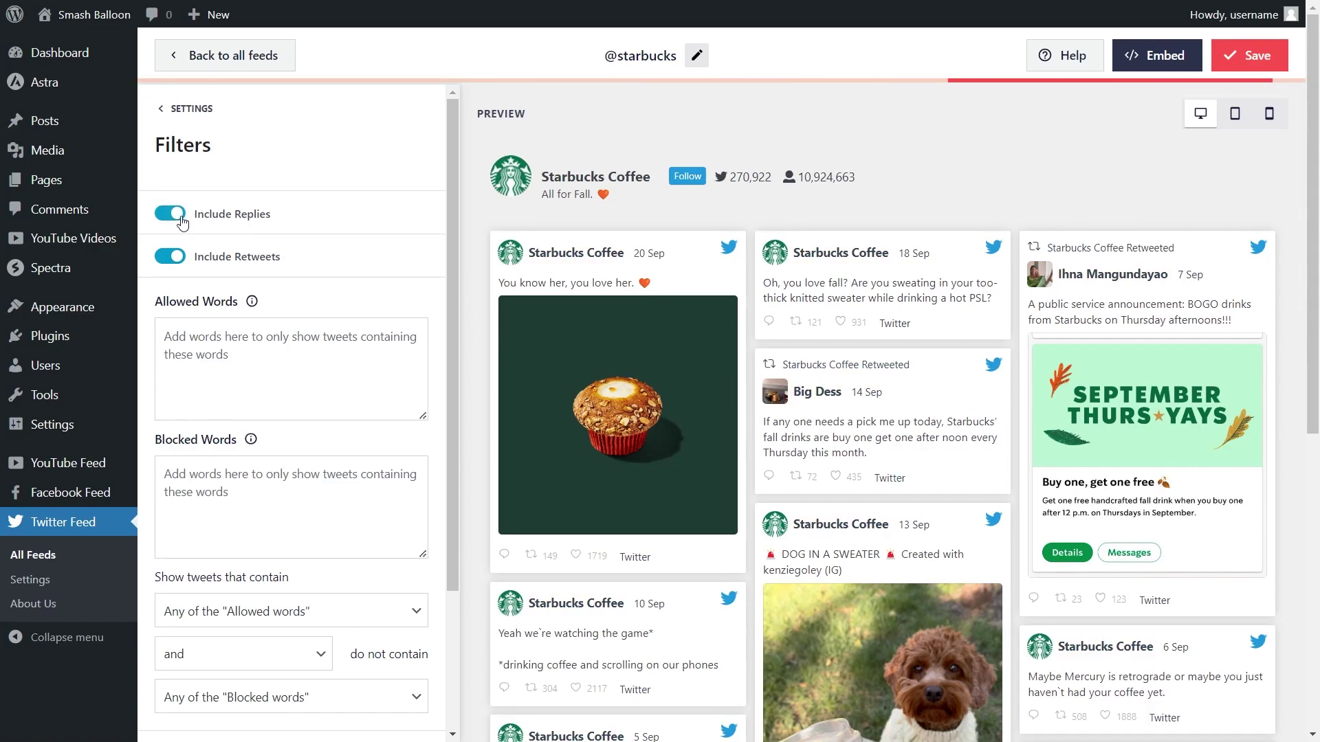
left_click(180, 219)
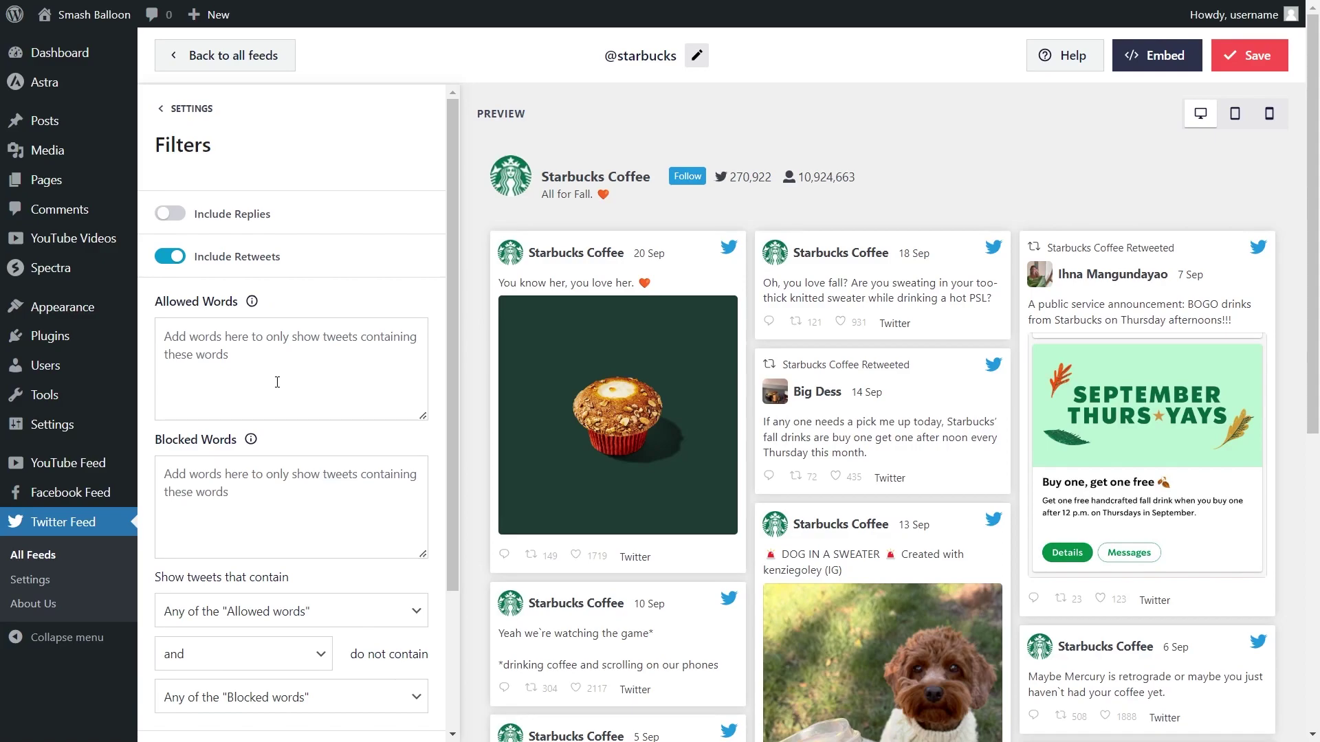
left_click_drag(448, 426, 427, 605)
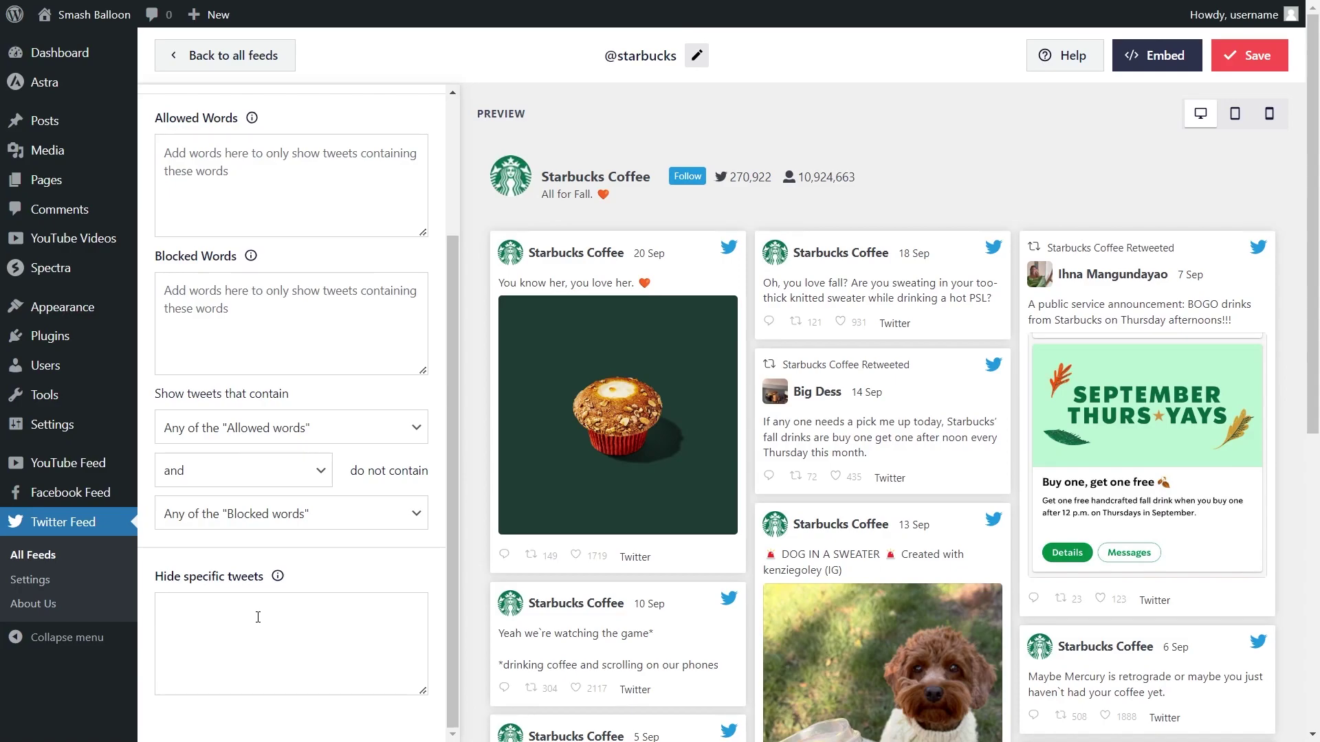
left_click(1243, 57)
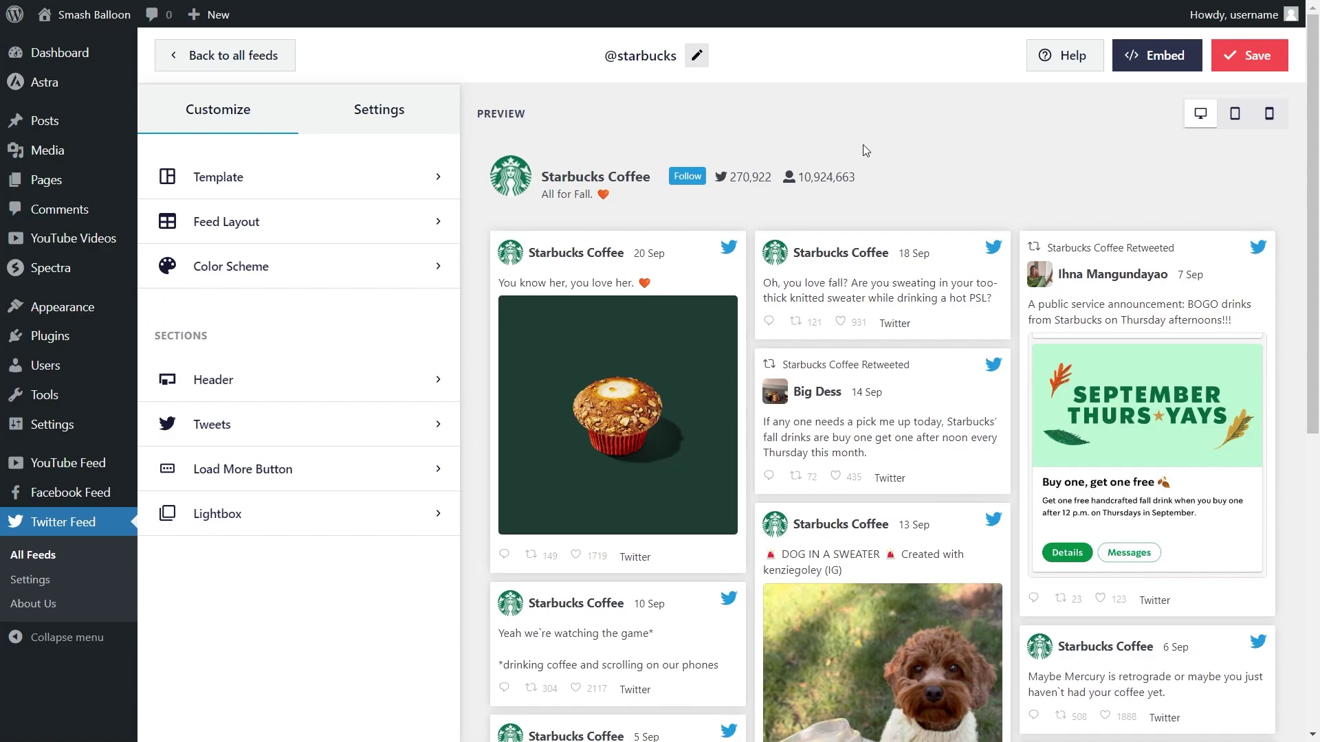
Copy the [custom-twitter-feeds feed=1] shortcode and add the feed to the Twitter page
left_click(1148, 62)
left_click(897, 330)
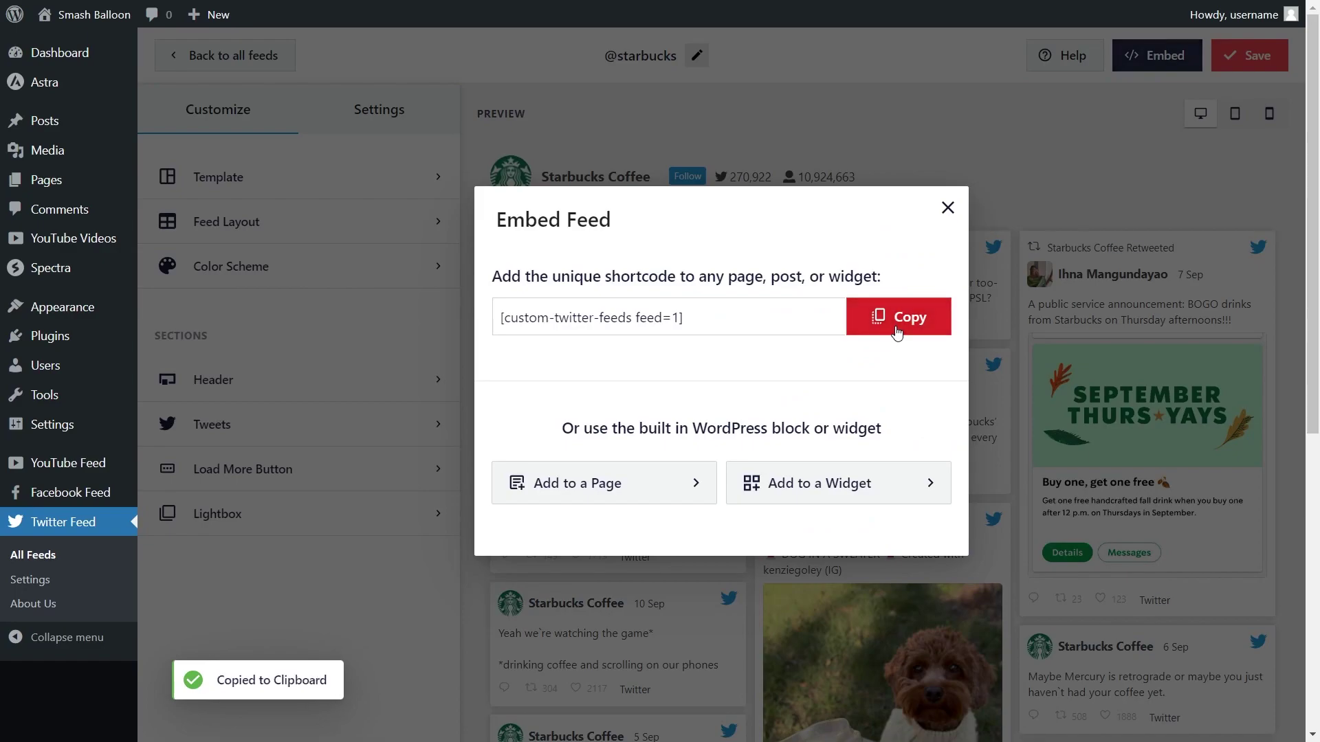
left_click(617, 493)
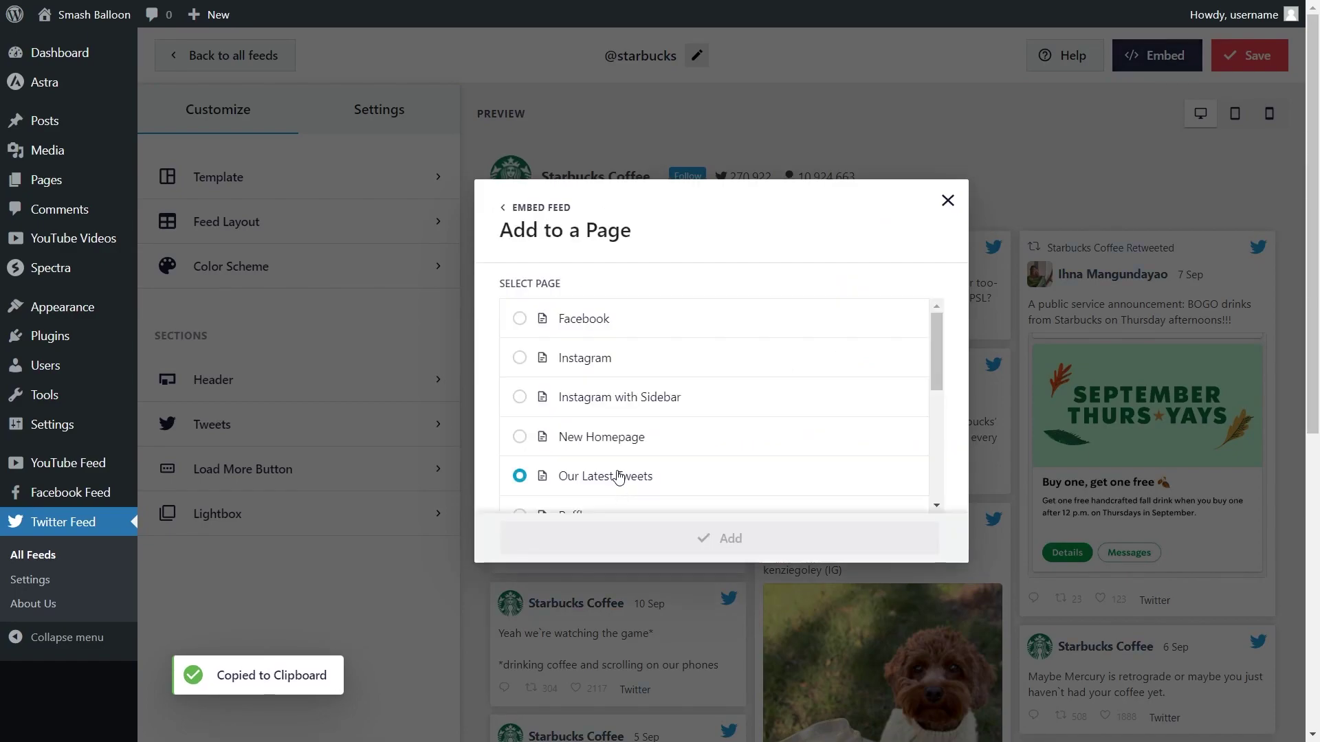
scroll(616, 474, "down", 5)
left_click(595, 423)
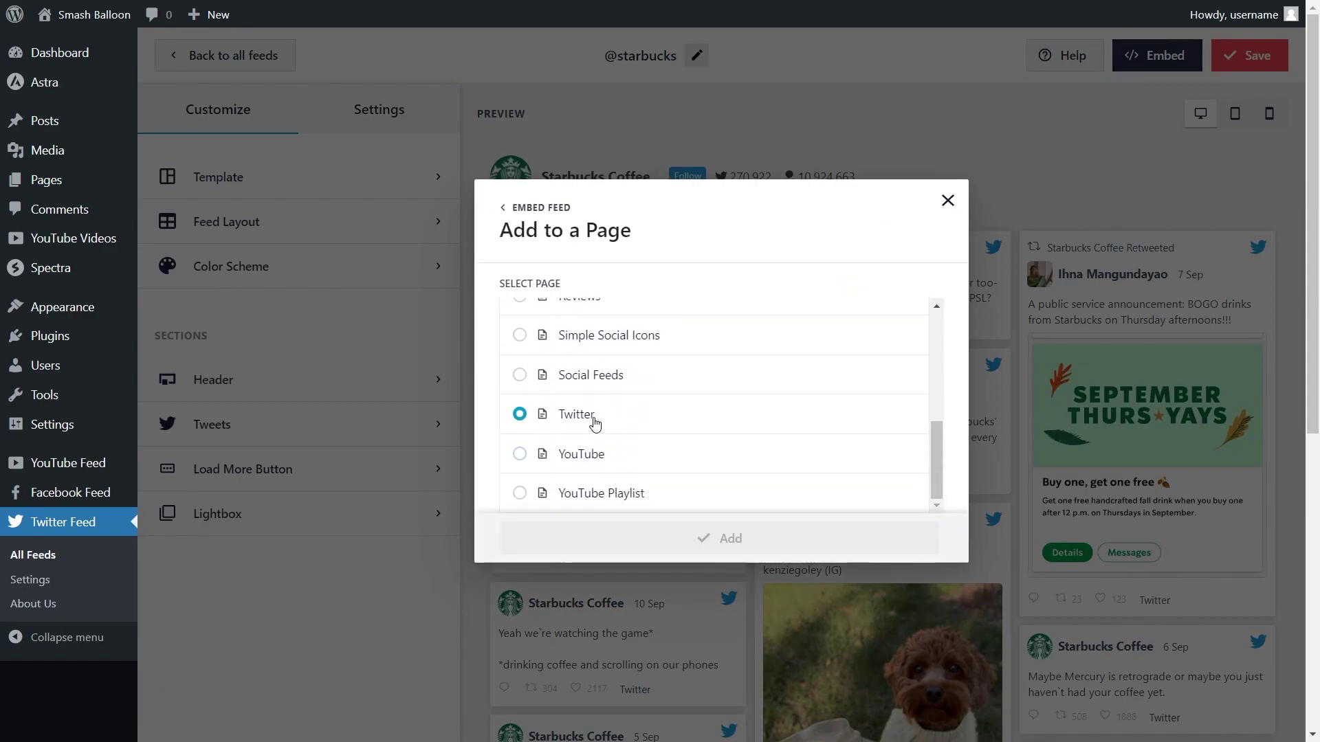
left_click(719, 538)
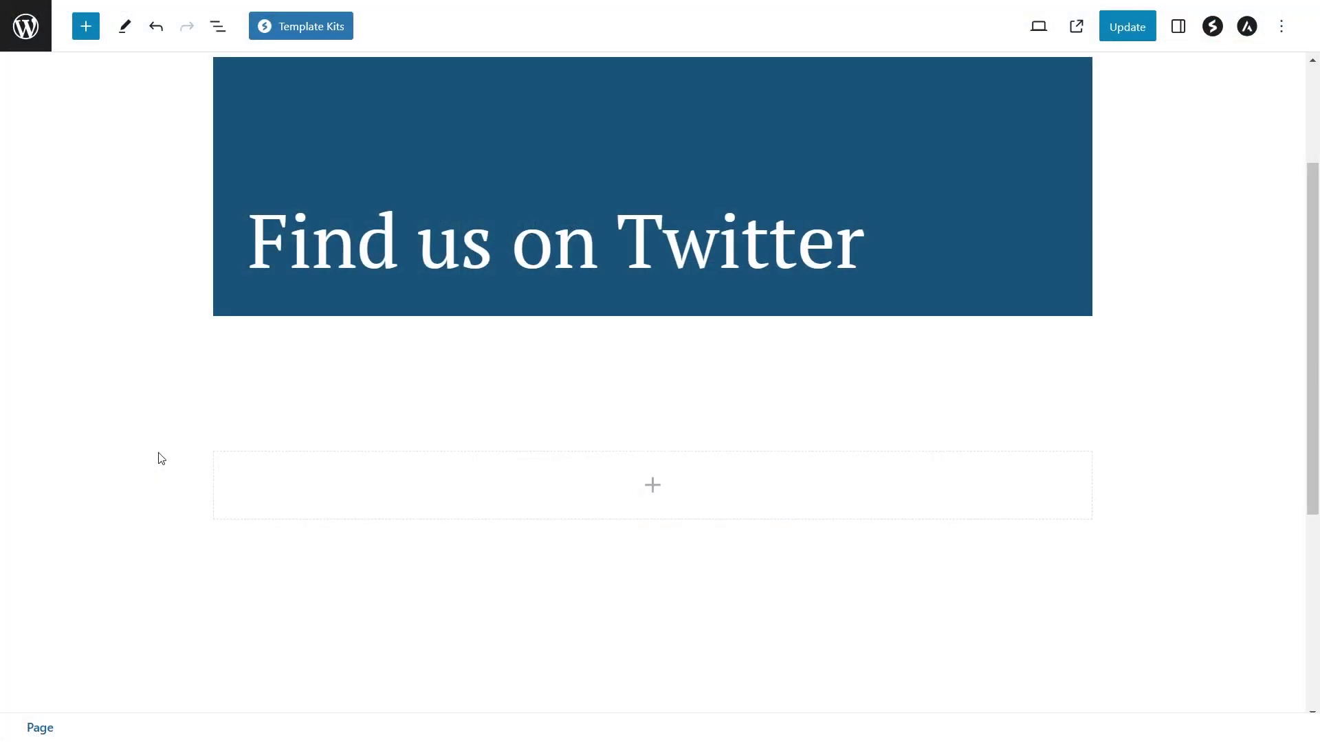
Add a Shortcode block with the pasted shortcode and a Twitter Feed block, then update the page
left_click(653, 486)
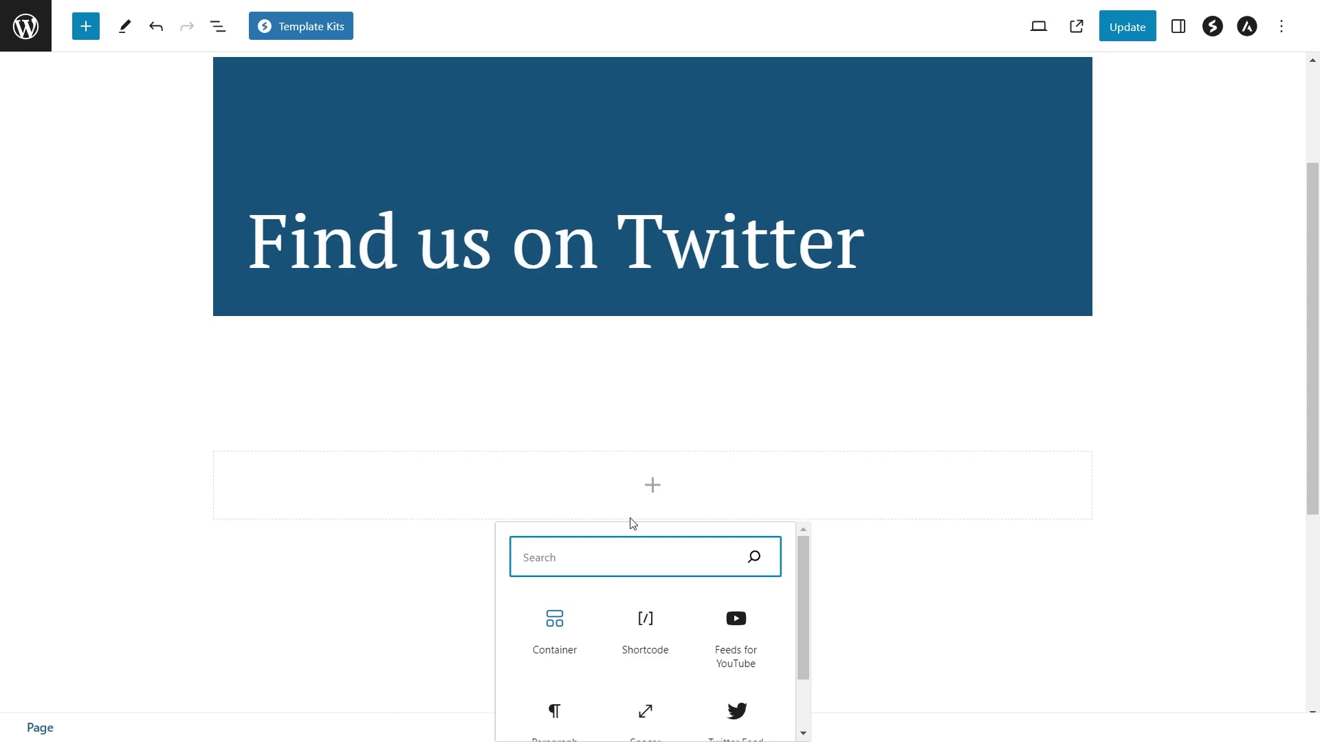
left_click(645, 629)
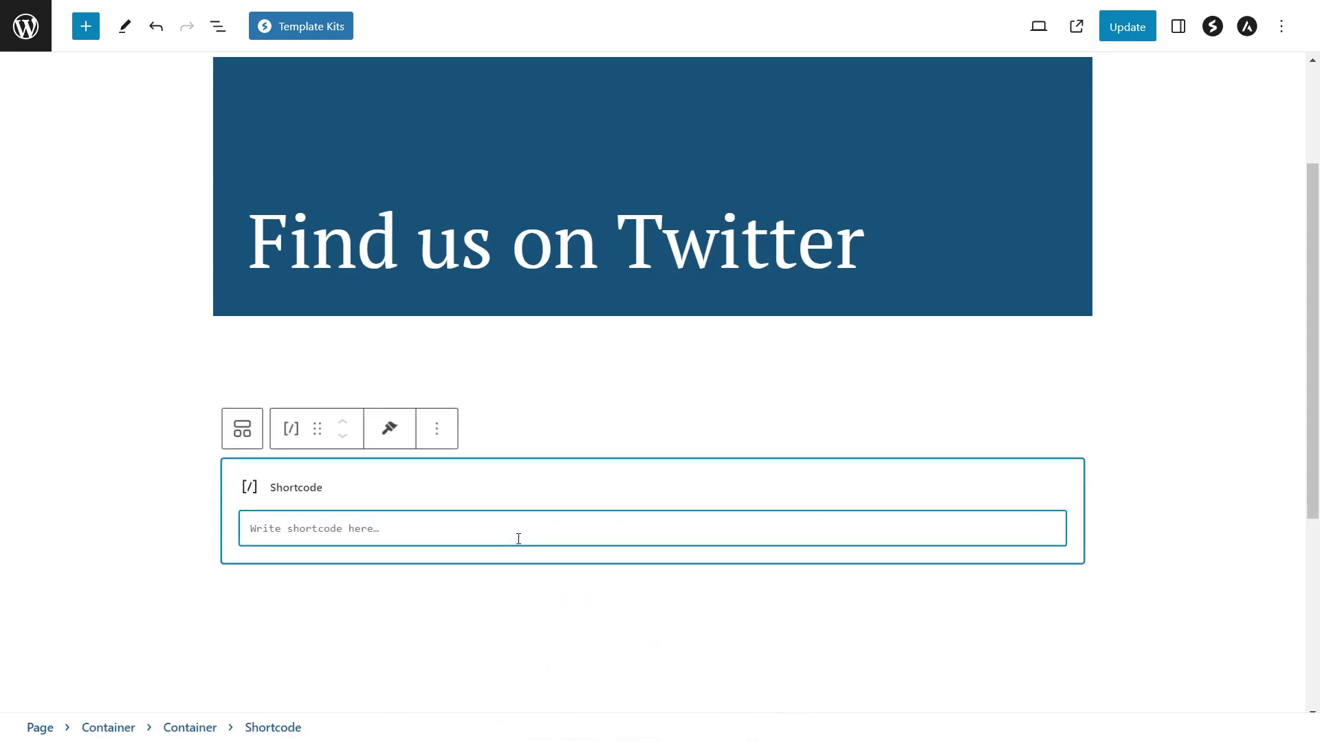
key("ctrl+v")
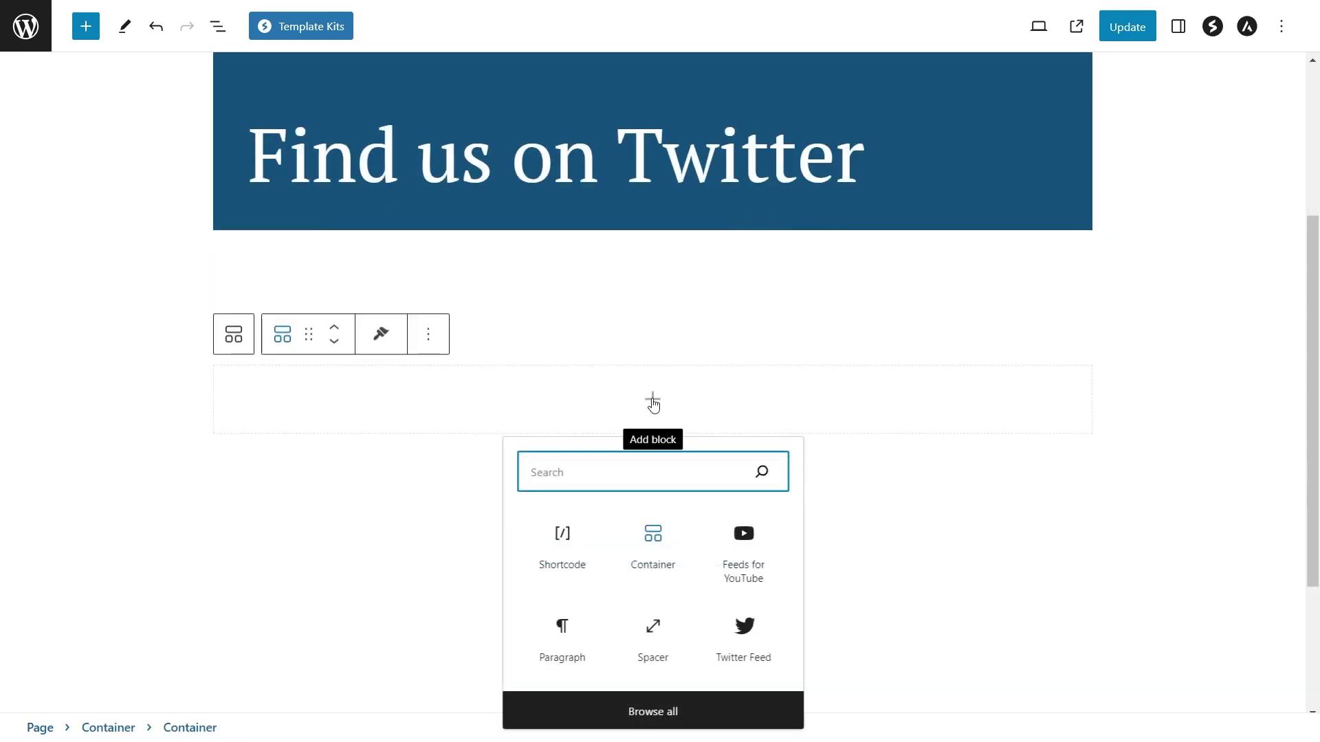
left_click(754, 640)
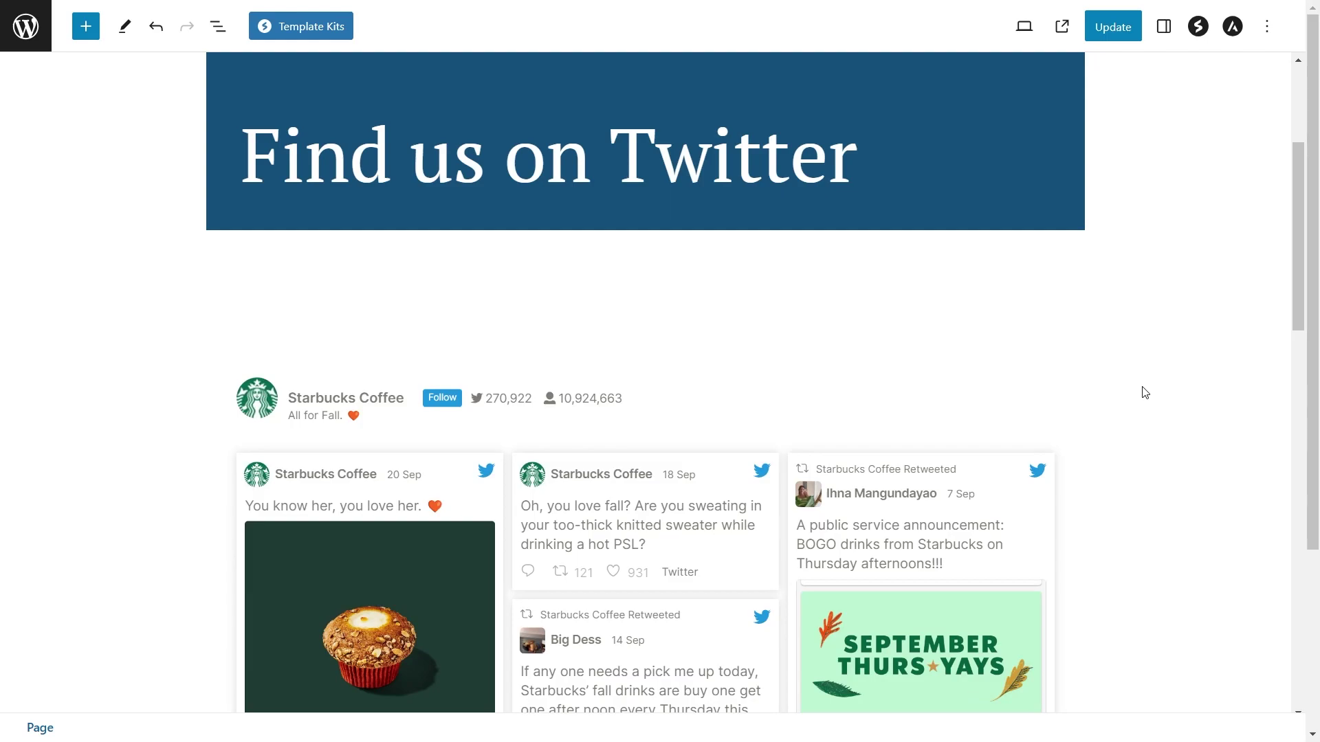
scroll(1145, 392, "down", 6)
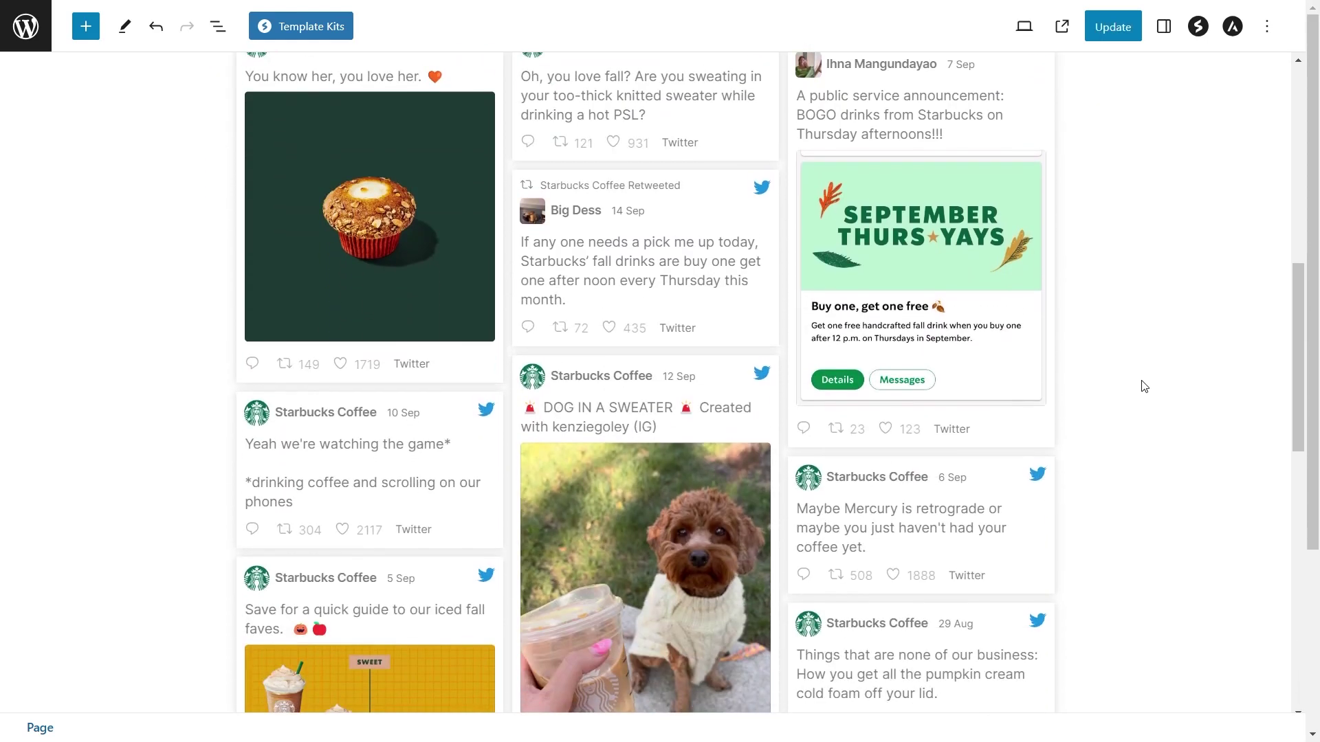
left_click(1114, 27)
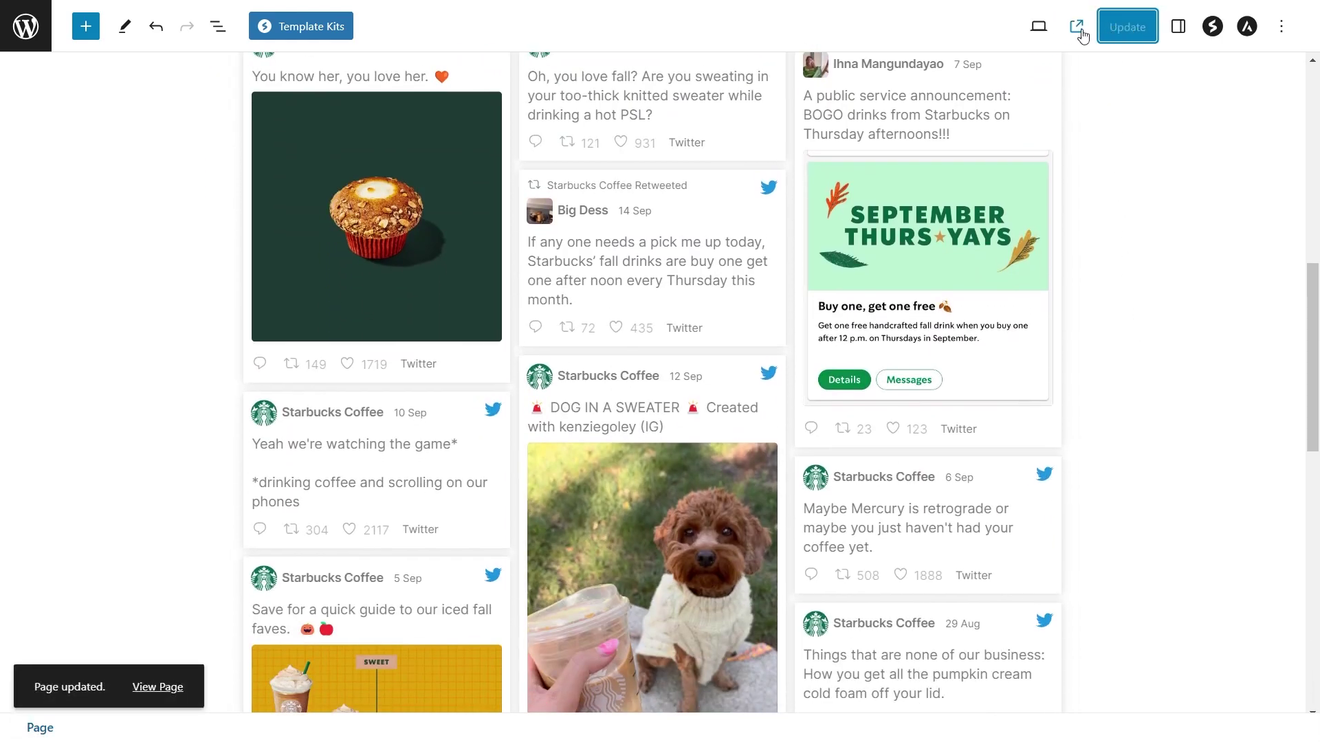
View the published 'Find us on Twitter' page and load more Starbucks tweets into its masonry feed
left_click(1079, 31)
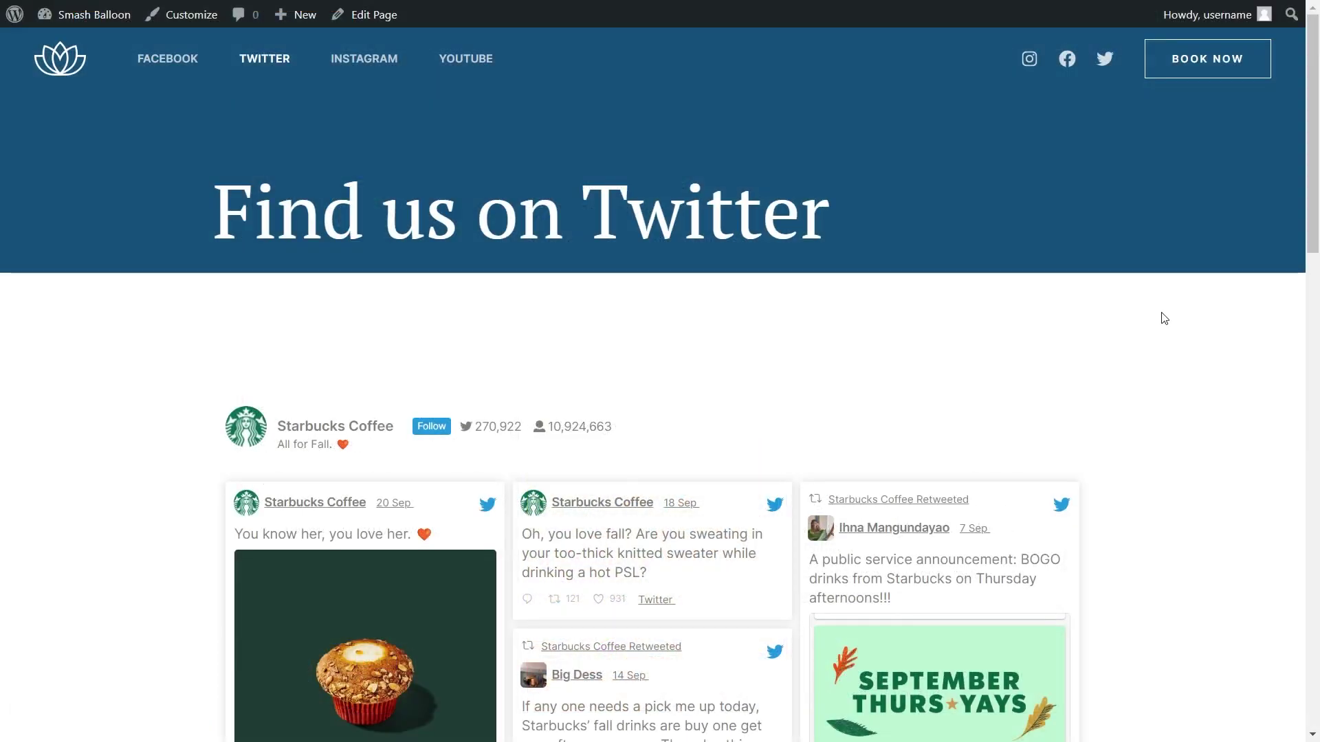
scroll(1161, 323, "down", 4)
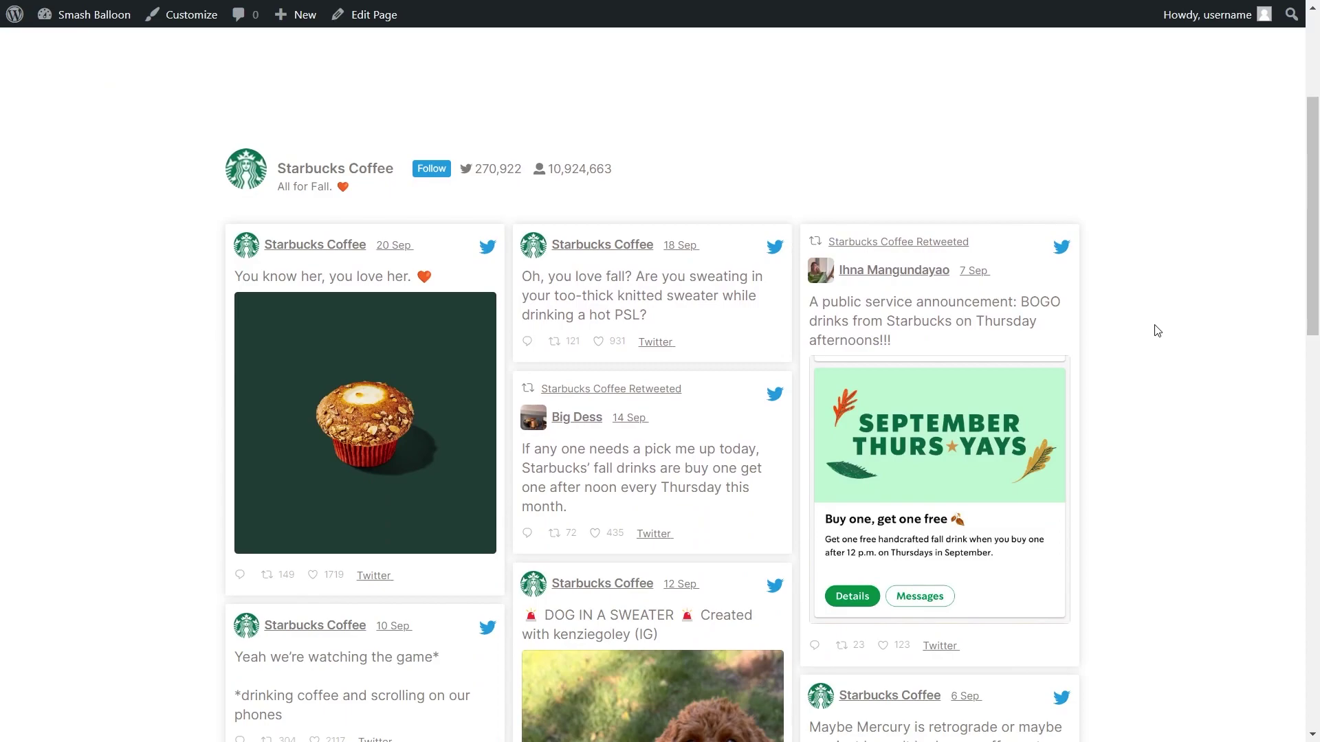
scroll(1158, 331, "down", 3)
scroll(1155, 338, "down", 6)
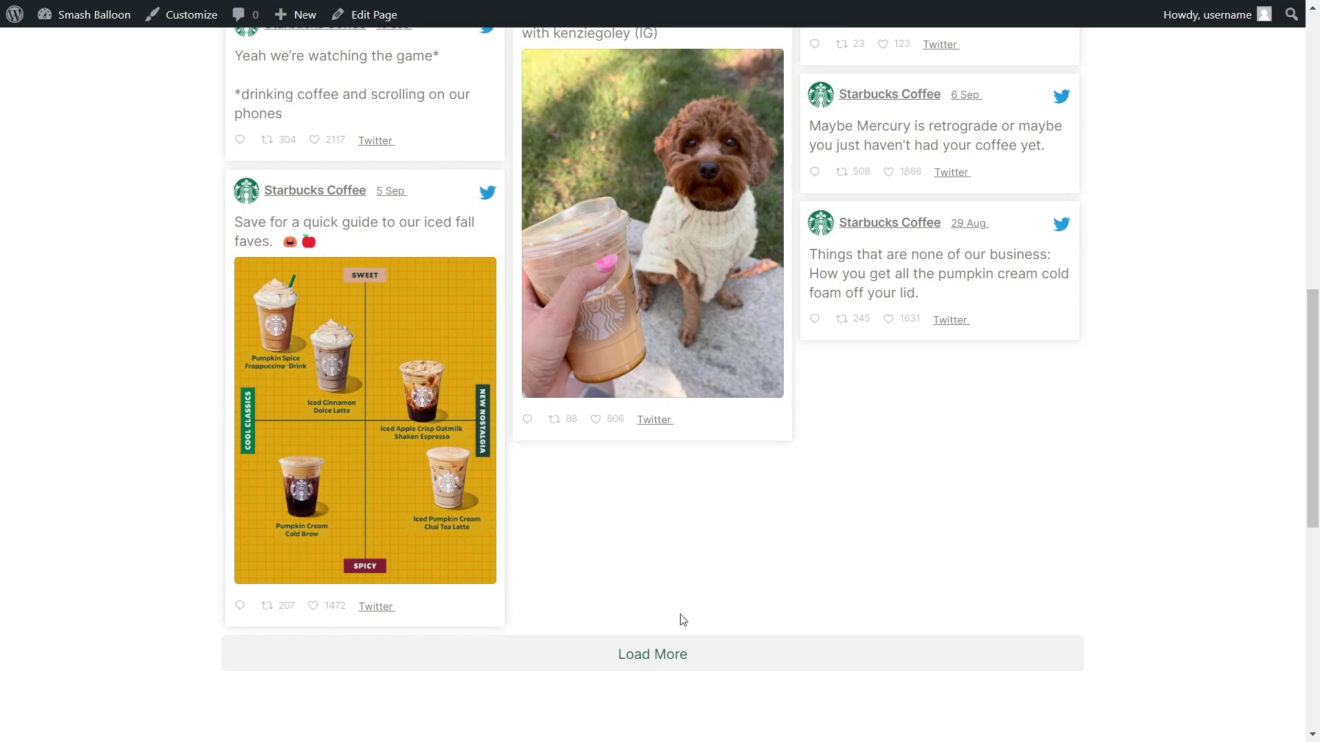
left_click(654, 651)
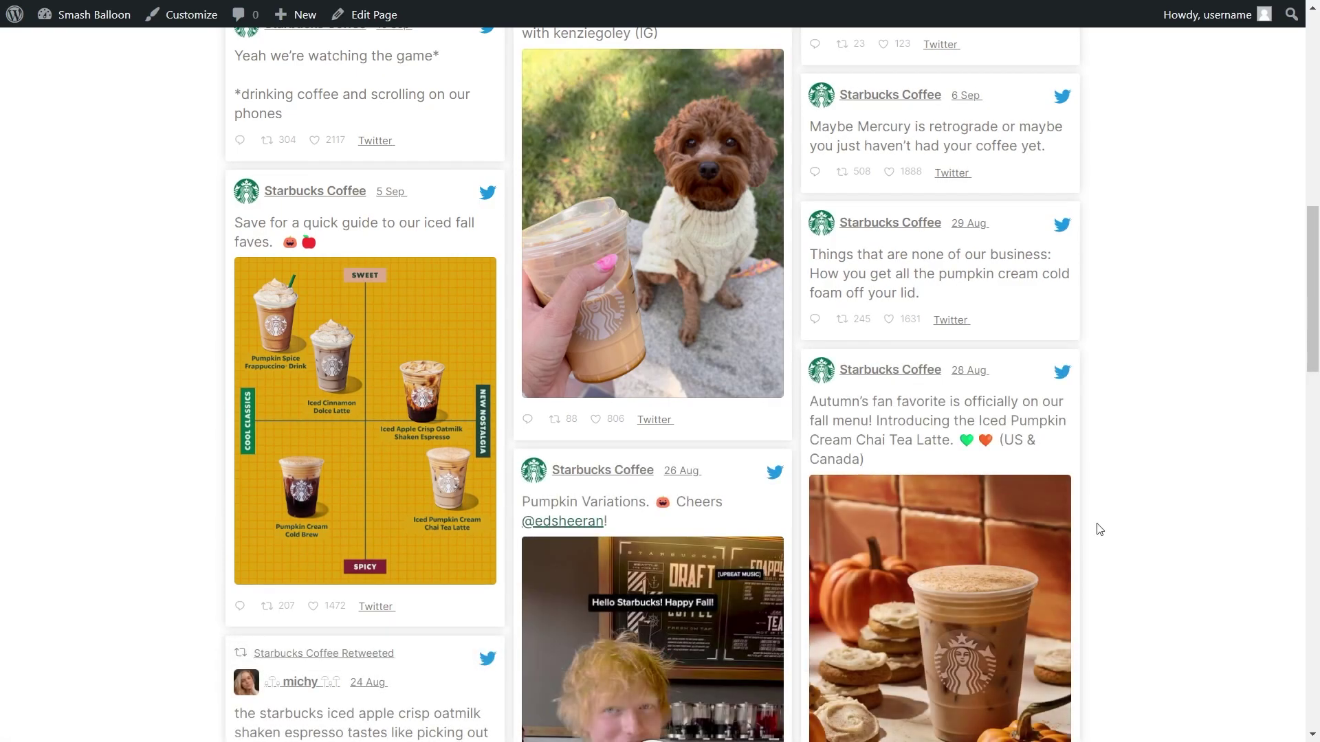
scroll(1099, 528, "down", 6)
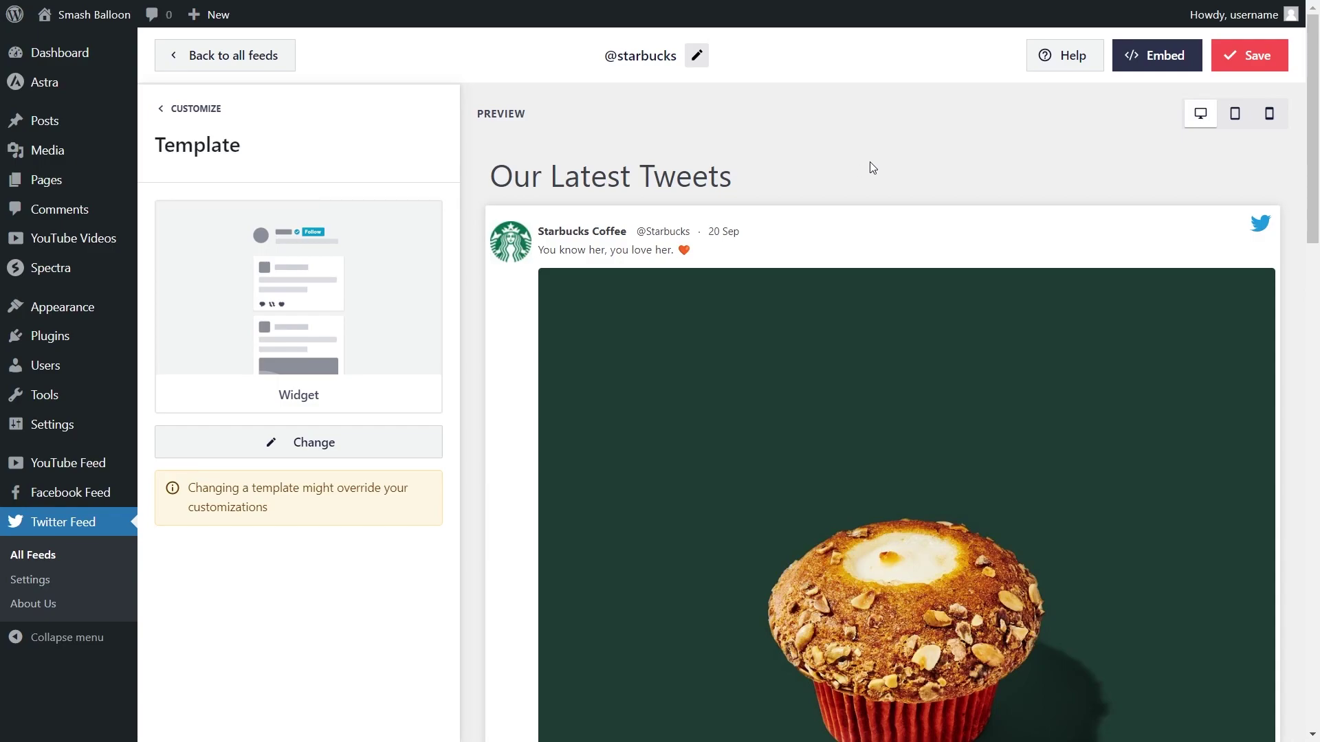
Copy the 'Our Latest Tweets' feed shortcode from its Embed options and go to the widgets editor
left_click(1147, 66)
left_click(887, 318)
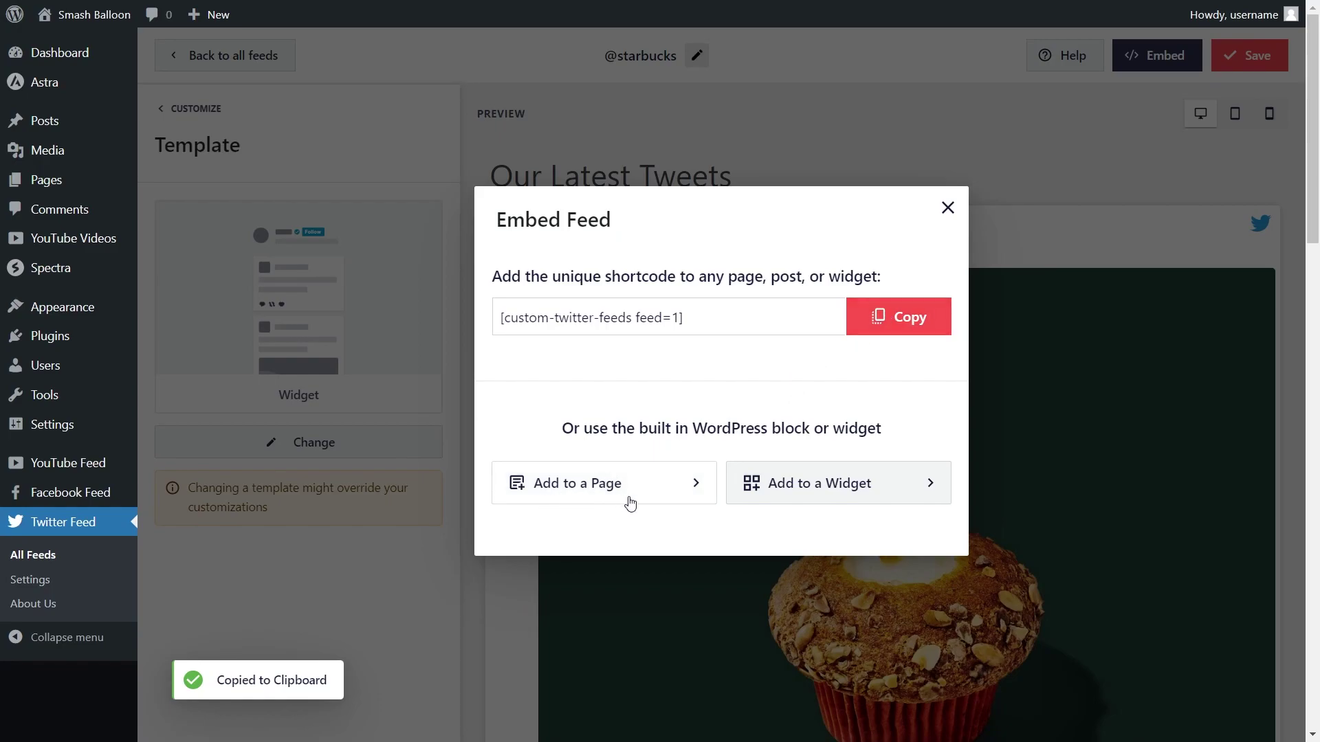
left_click(741, 493)
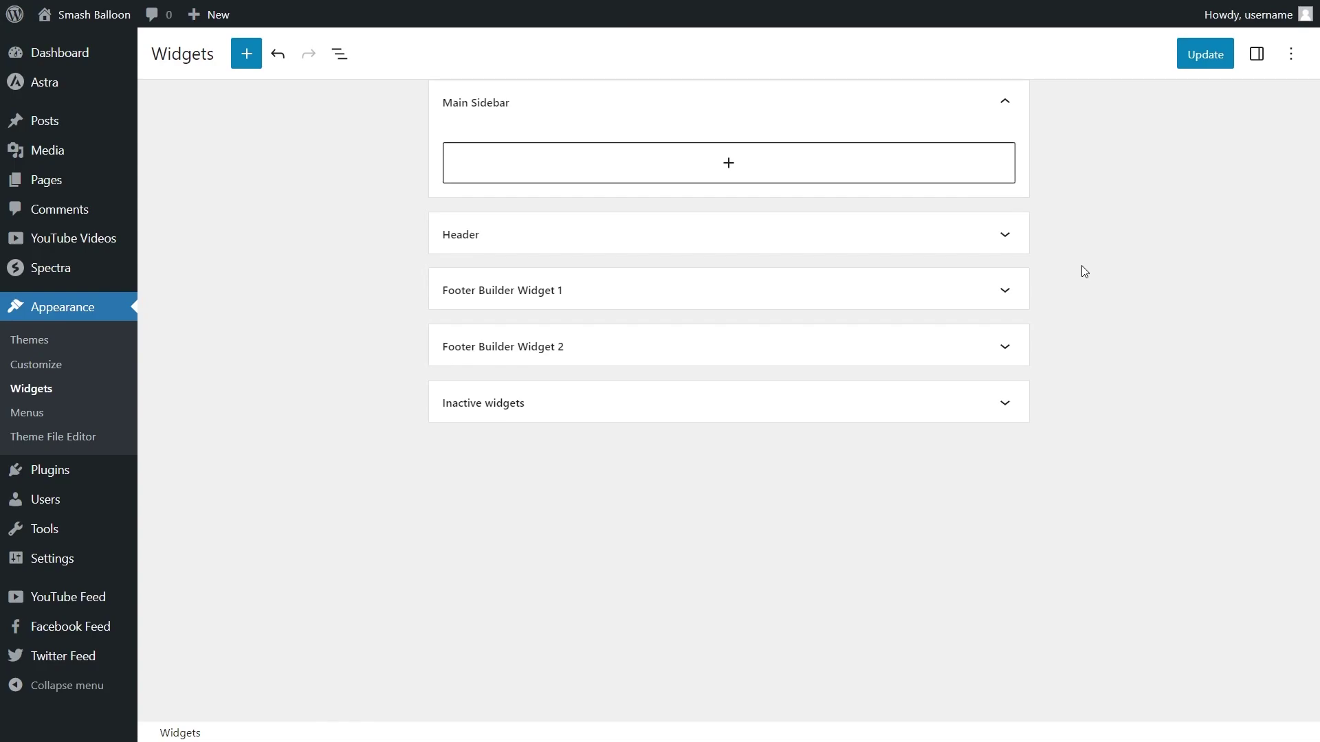
Add a Shortcode block to the Main Sidebar containing the copied feed shortcode
left_click(730, 172)
left_click(637, 303)
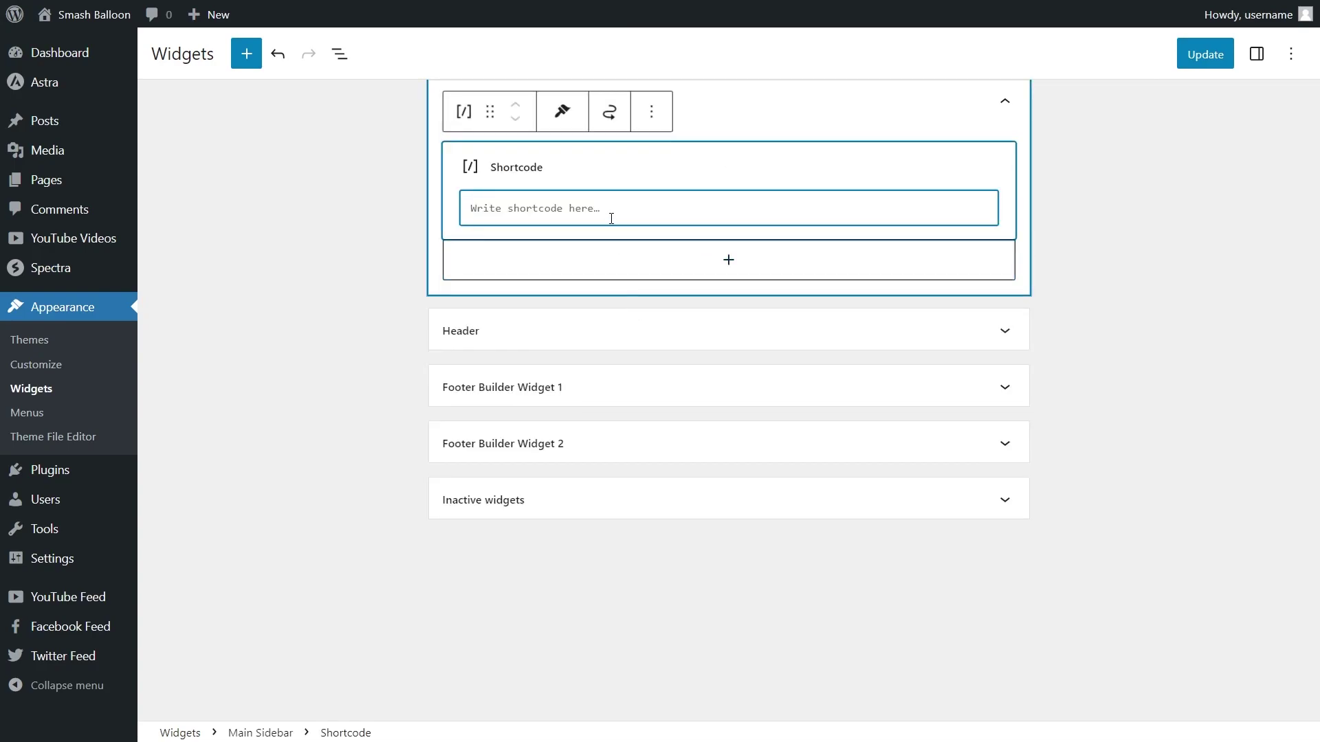
key("ctrl+v")
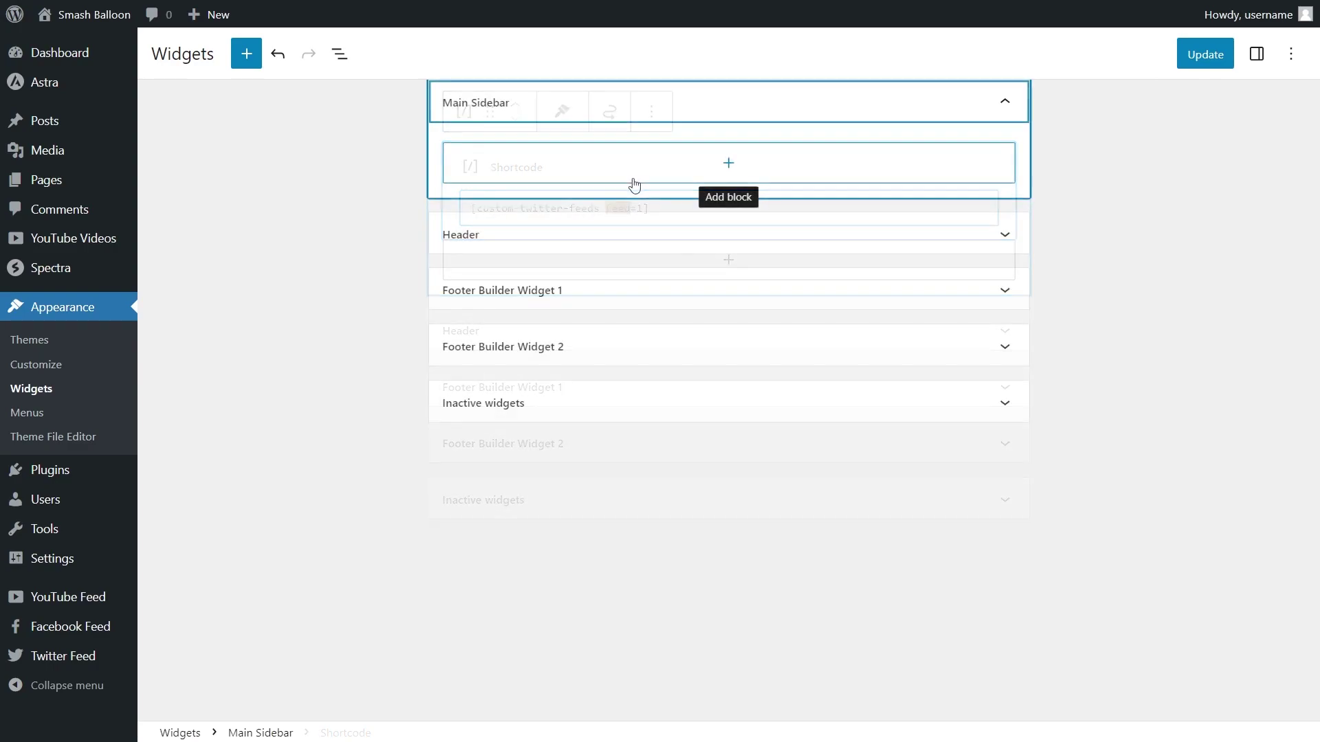
Add the Twitter Feed block to the Main Sidebar and save the widgets
left_click(728, 167)
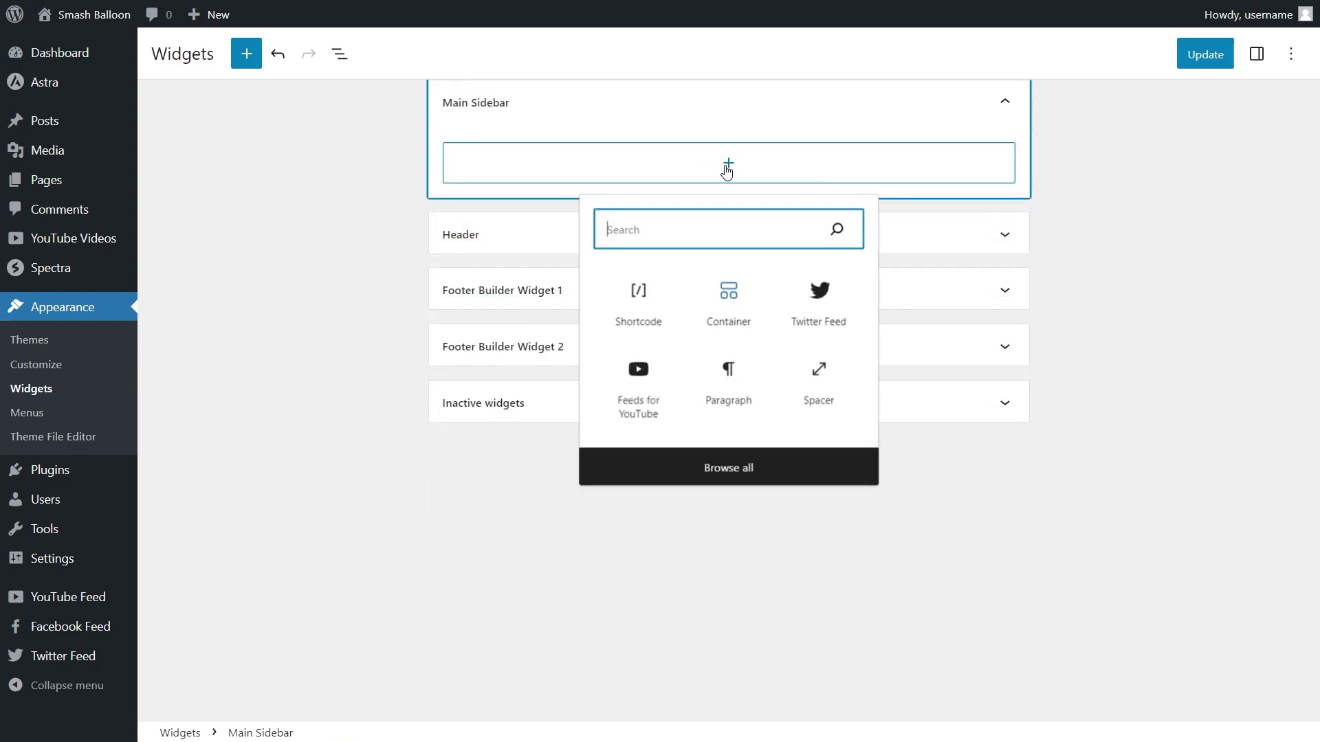
left_click(818, 302)
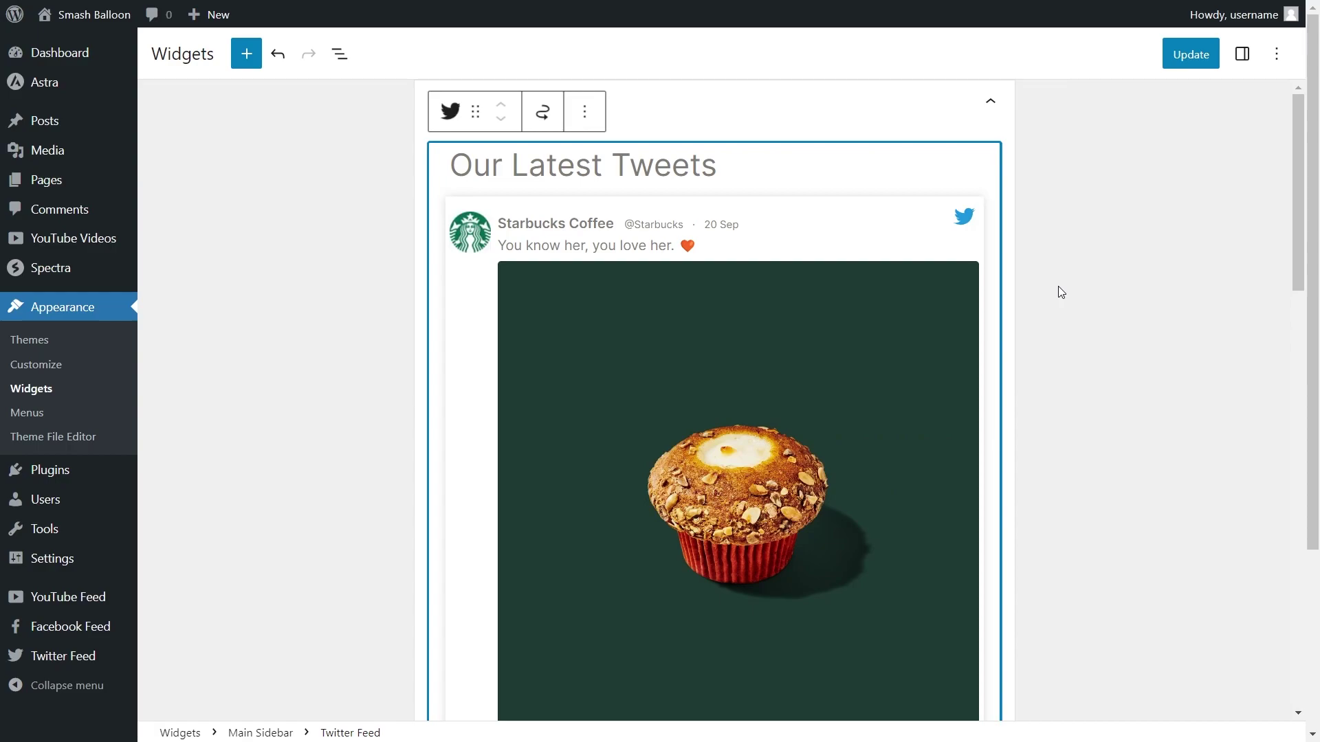
scroll(1058, 286, "down", 9)
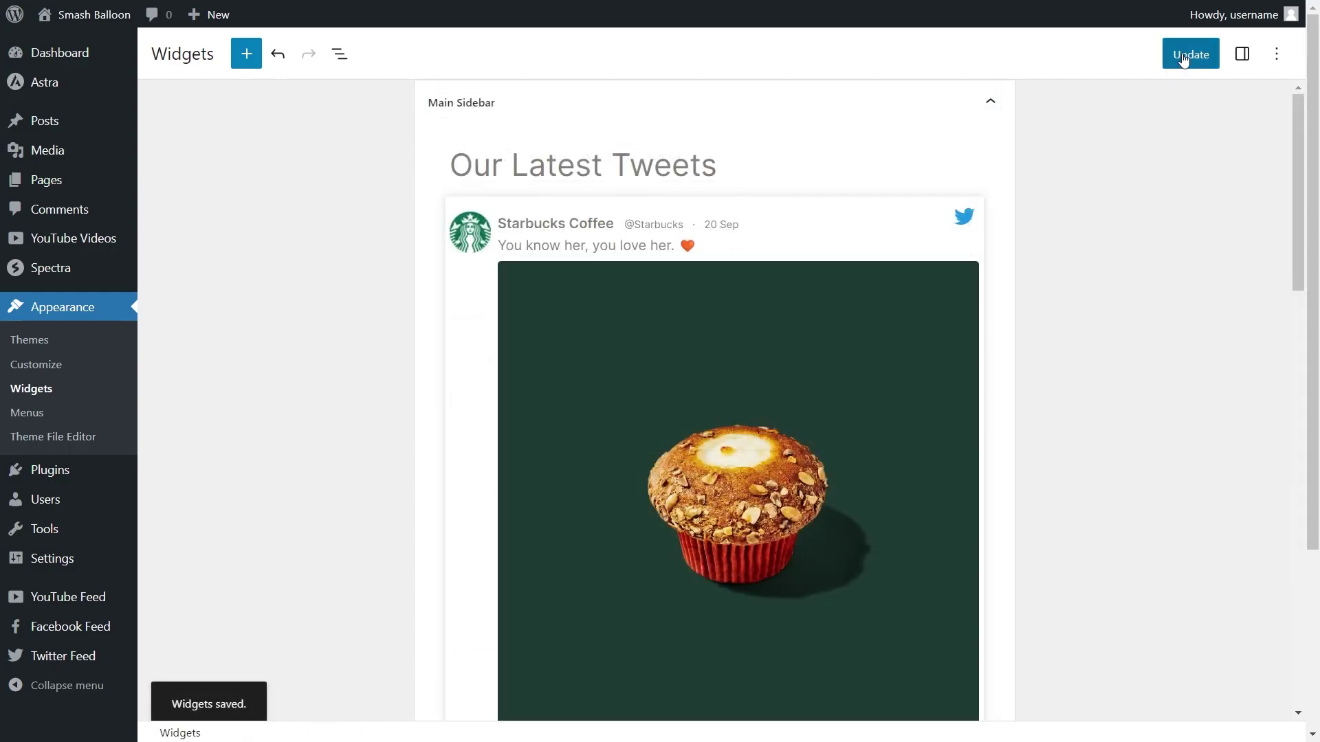
left_click(1186, 55)
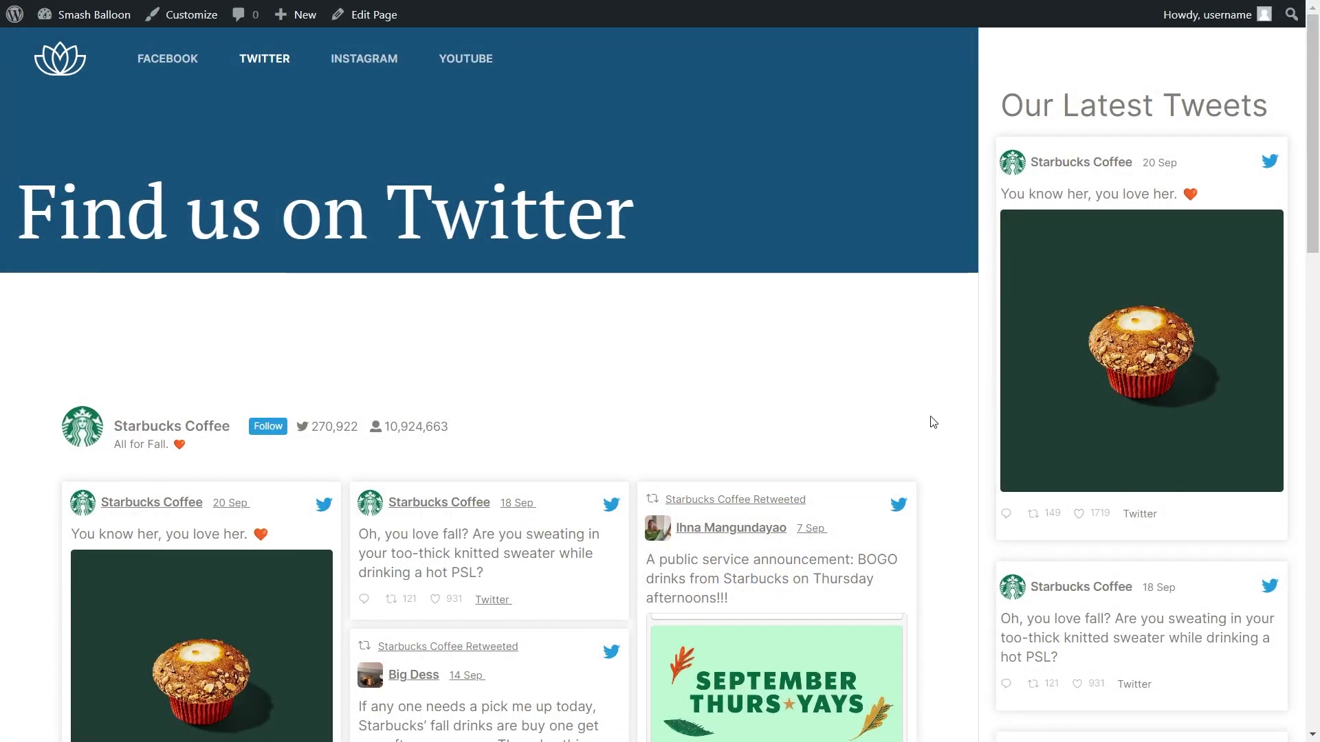
Load more tweets in the 'Our Latest Tweets' sidebar widget, bringing in the 12 Sep post
scroll(933, 425, "down", 3)
scroll(933, 425, "down", 3)
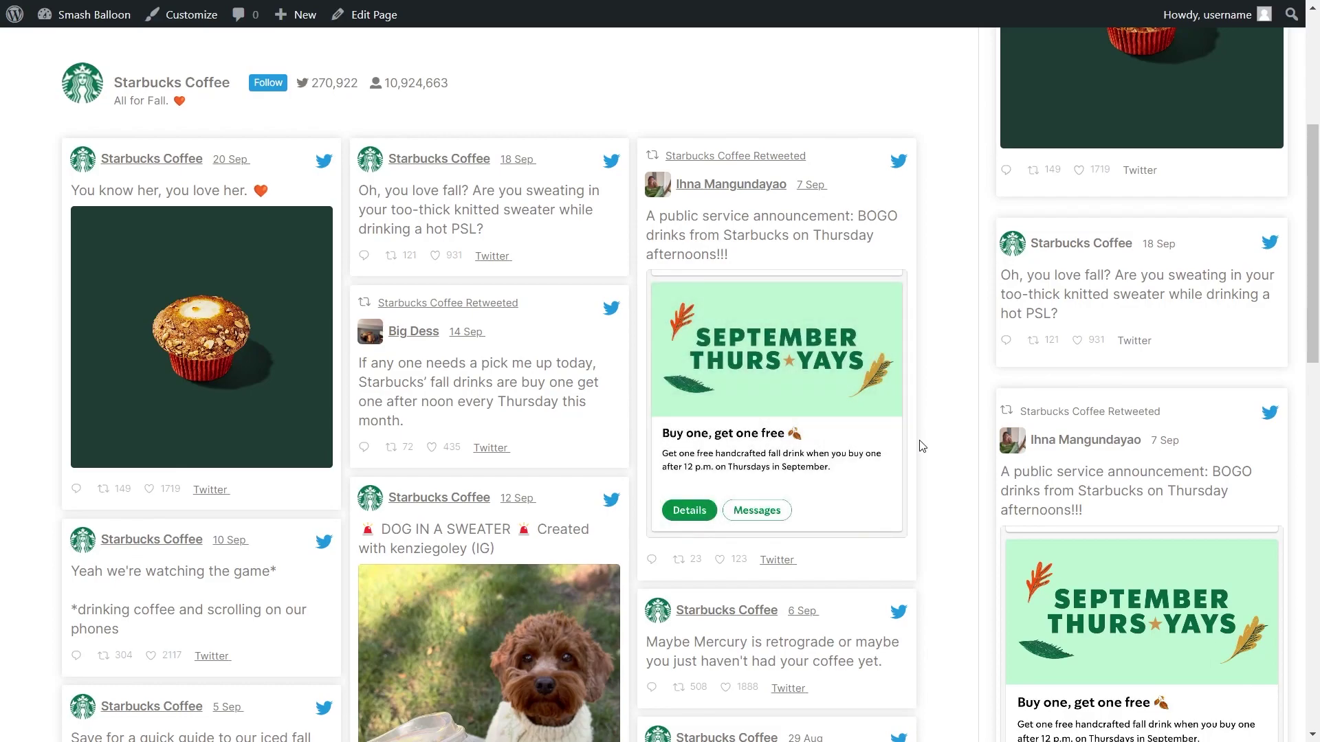
scroll(982, 406, "up", 5)
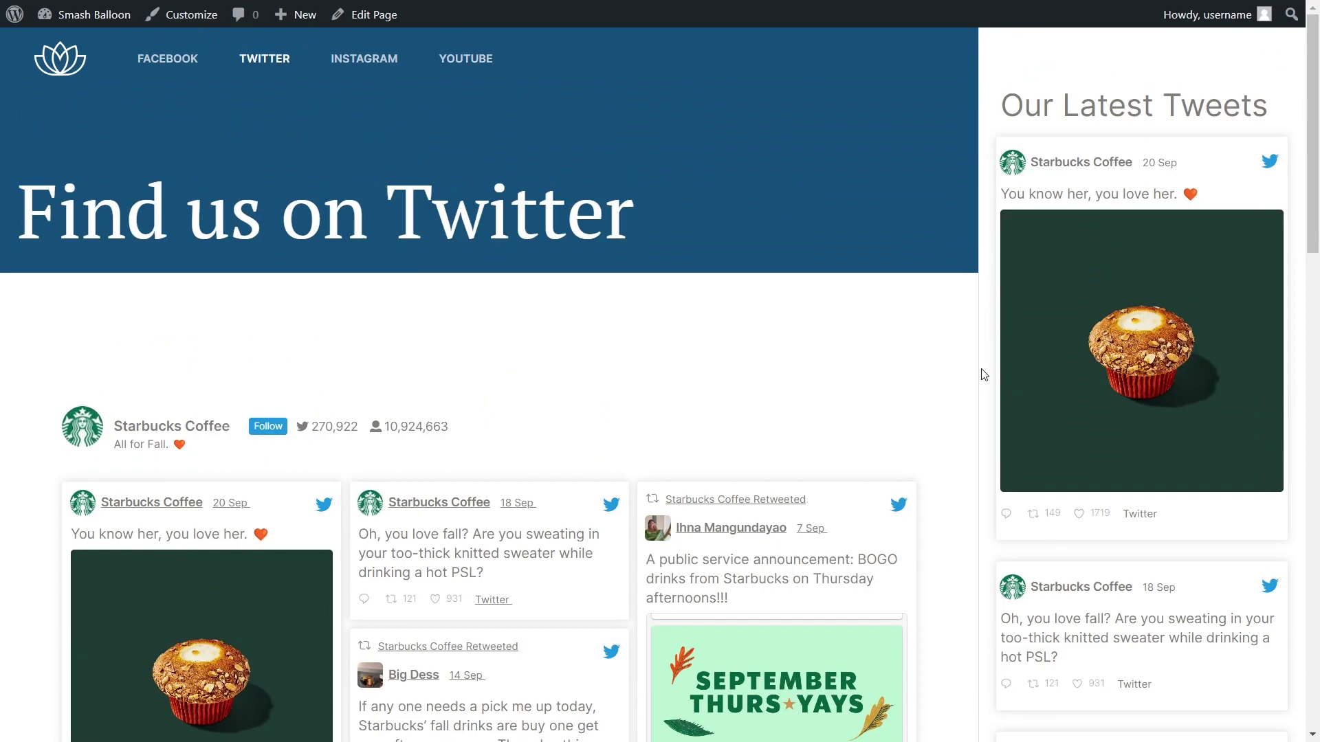
scroll(985, 375, "down", 15)
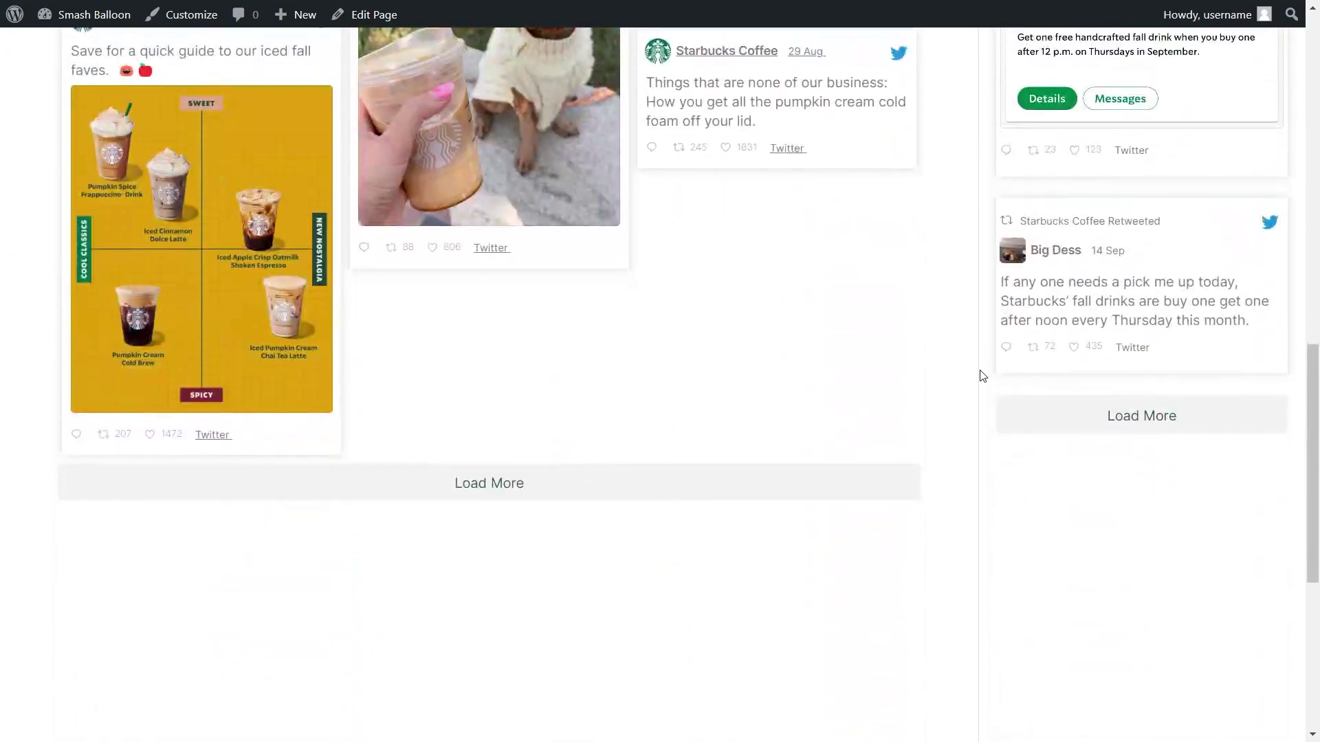
left_click(1126, 415)
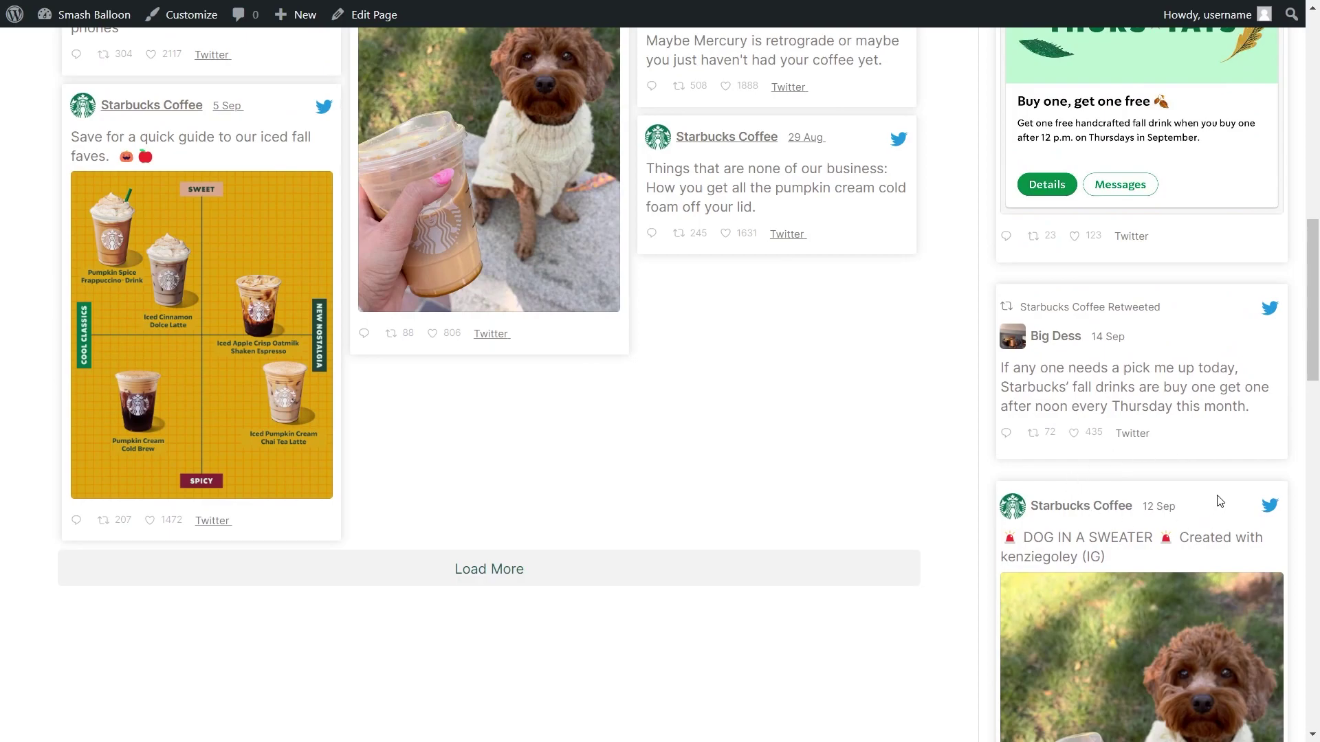
scroll(1217, 498, "up", 15)
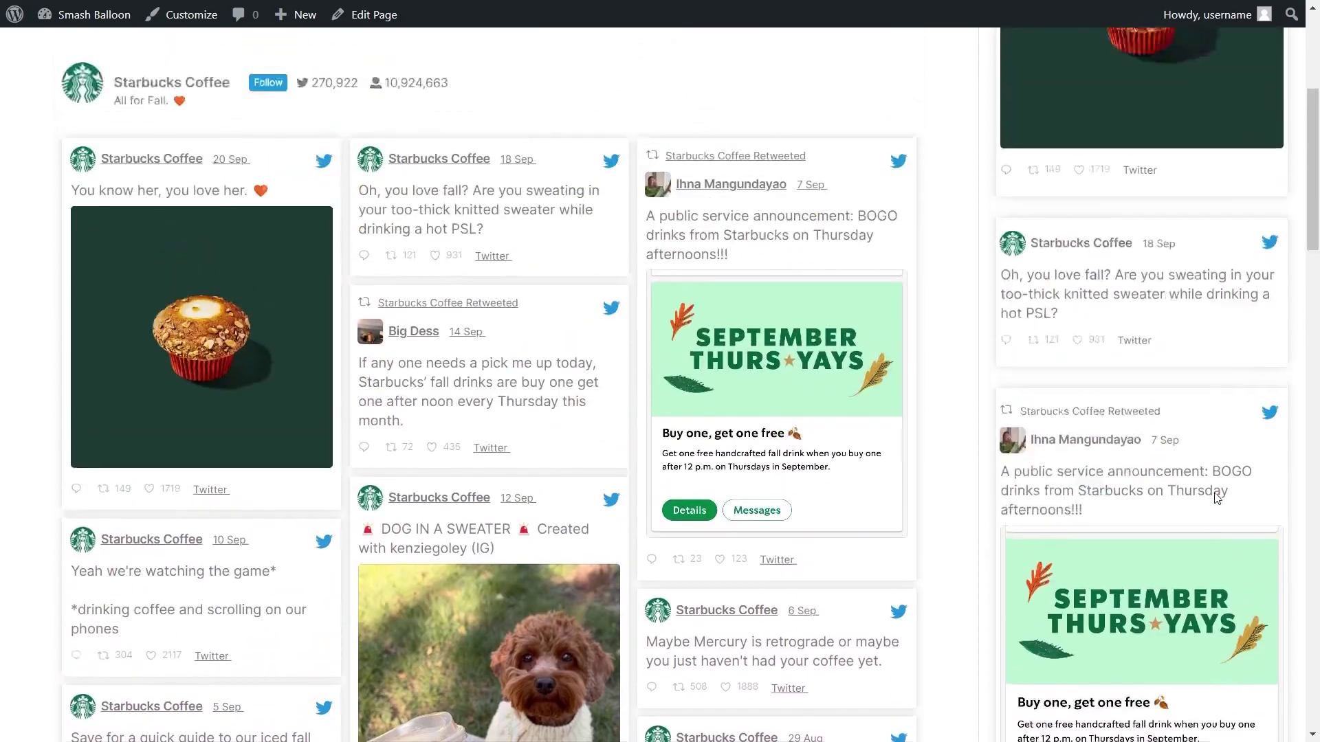